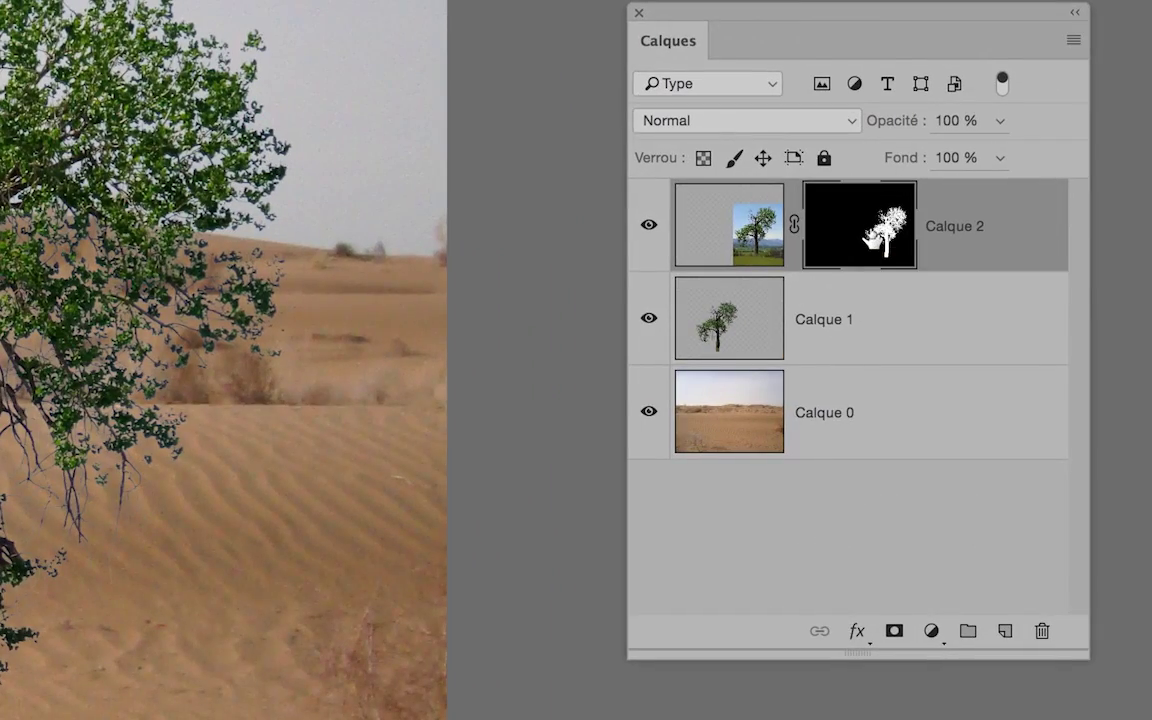
- Open the Properties panel for Calque 2's layer mask and move it aside
double_click(868, 238)
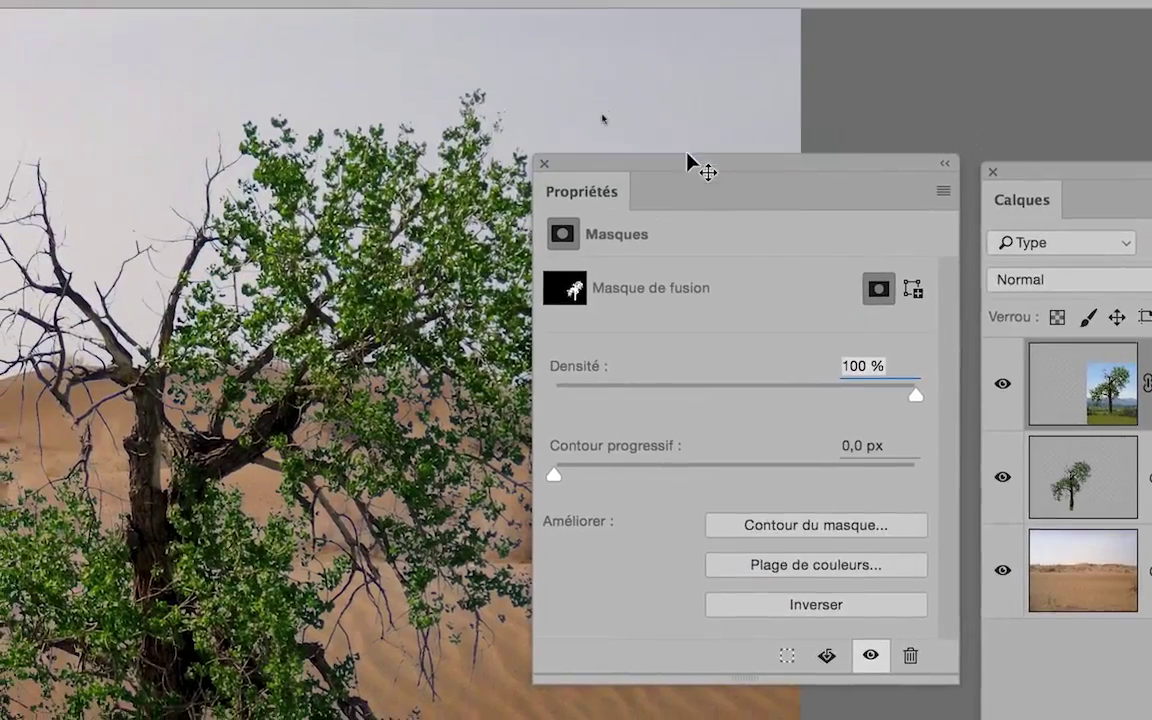
left_click_drag(694, 167, 933, 122)
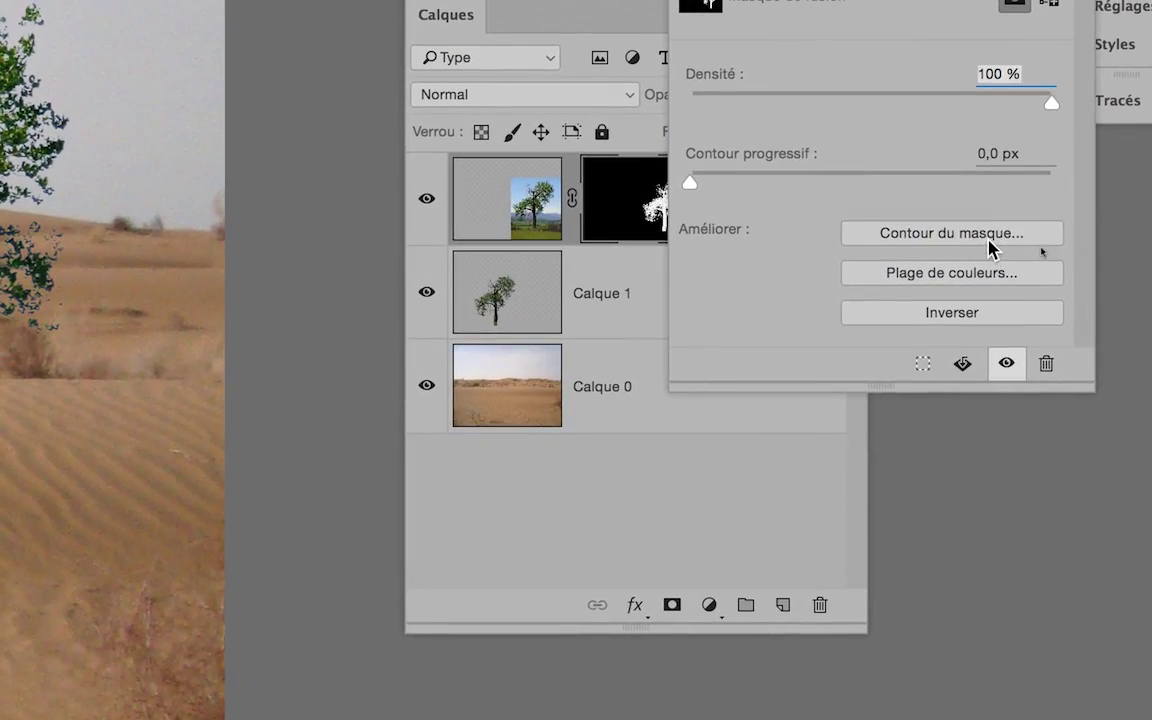
- In Améliorer le masque, set the Affichage preview mode to 'Sur calques (L)'
left_click(988, 240)
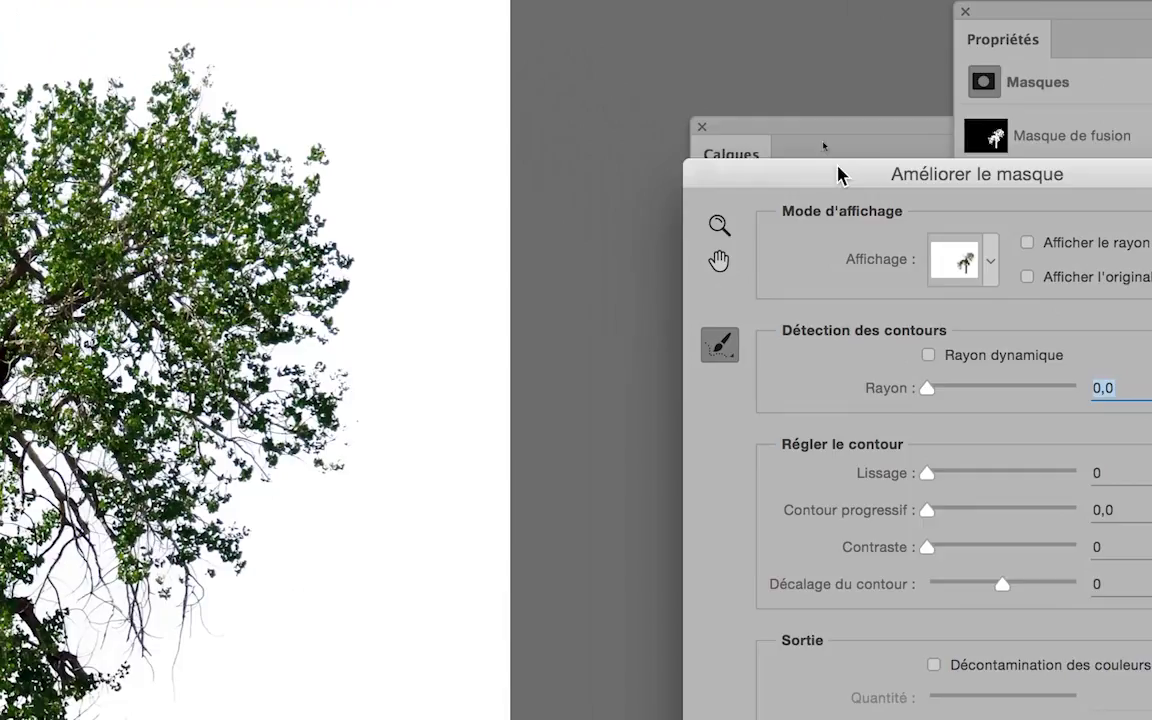
left_click_drag(838, 175, 665, 61)
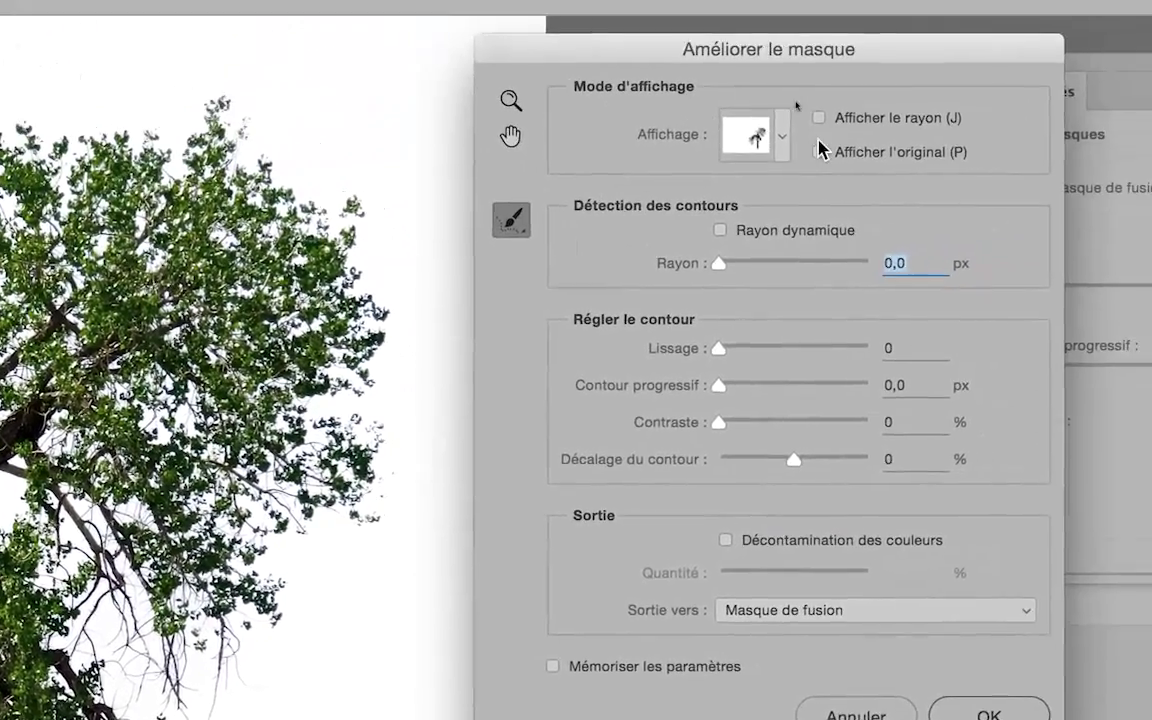
left_click(806, 142)
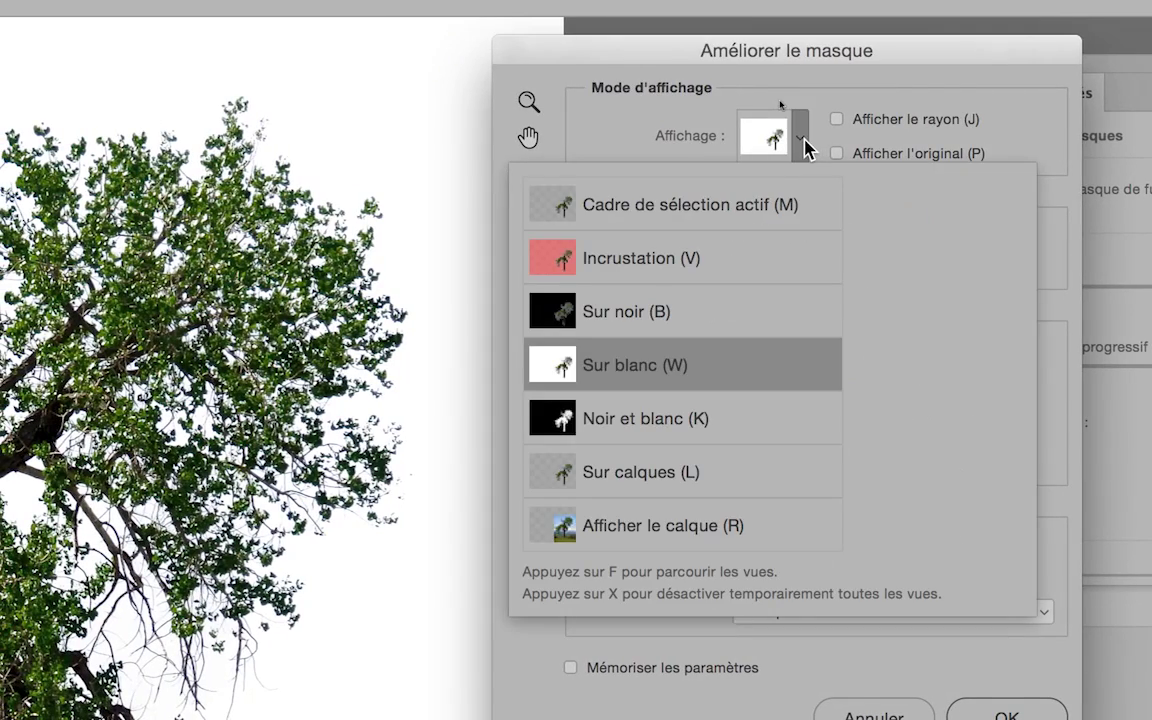
left_click(805, 141)
left_click(805, 141)
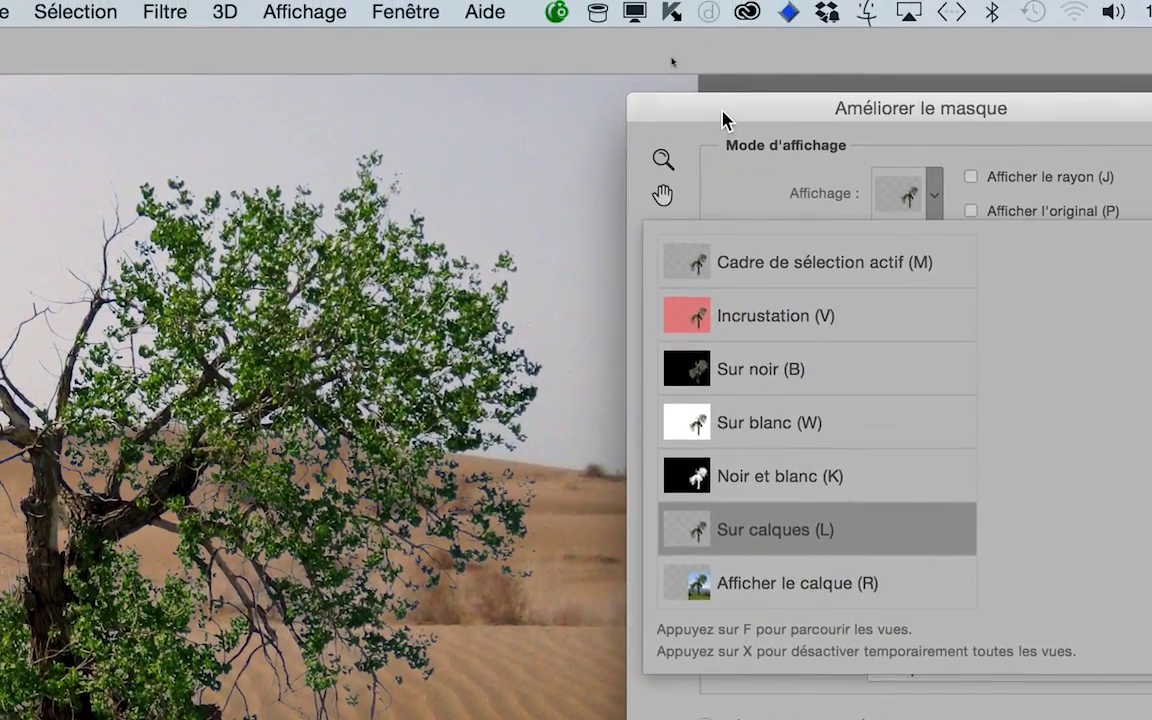
left_click(723, 115)
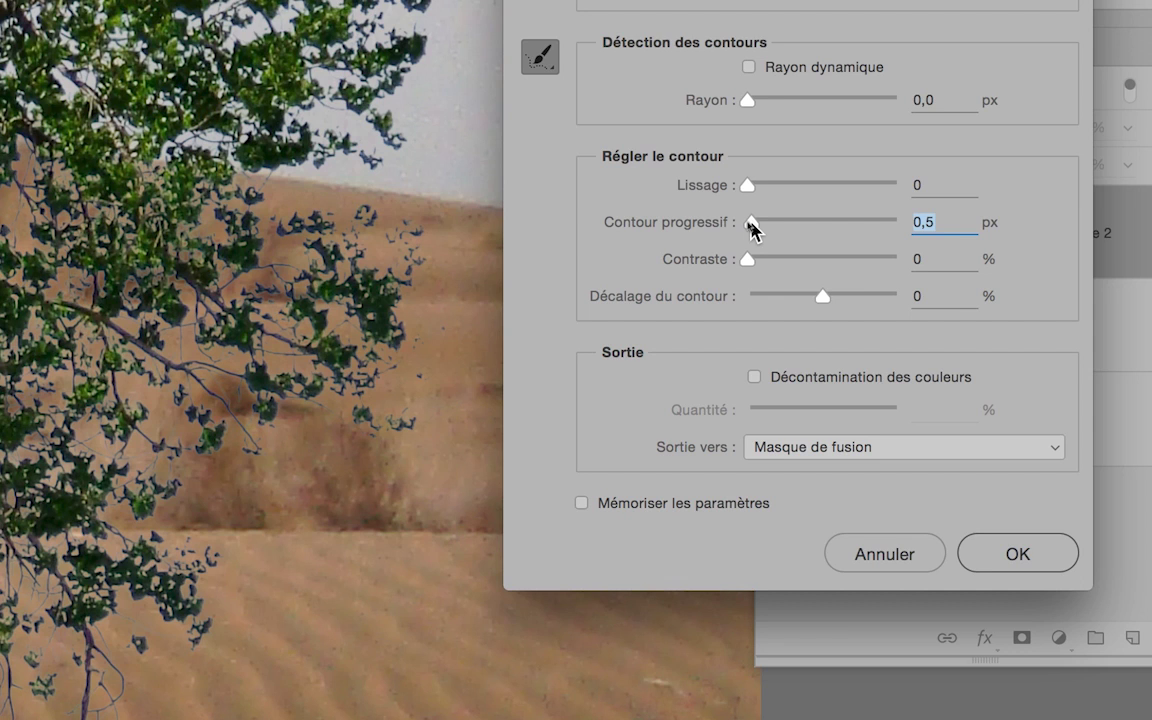
- Set Contour progressif to 2,5 px and Décalage du contour to -29 % in Améliorer le masque
left_click_drag(752, 226, 757, 229)
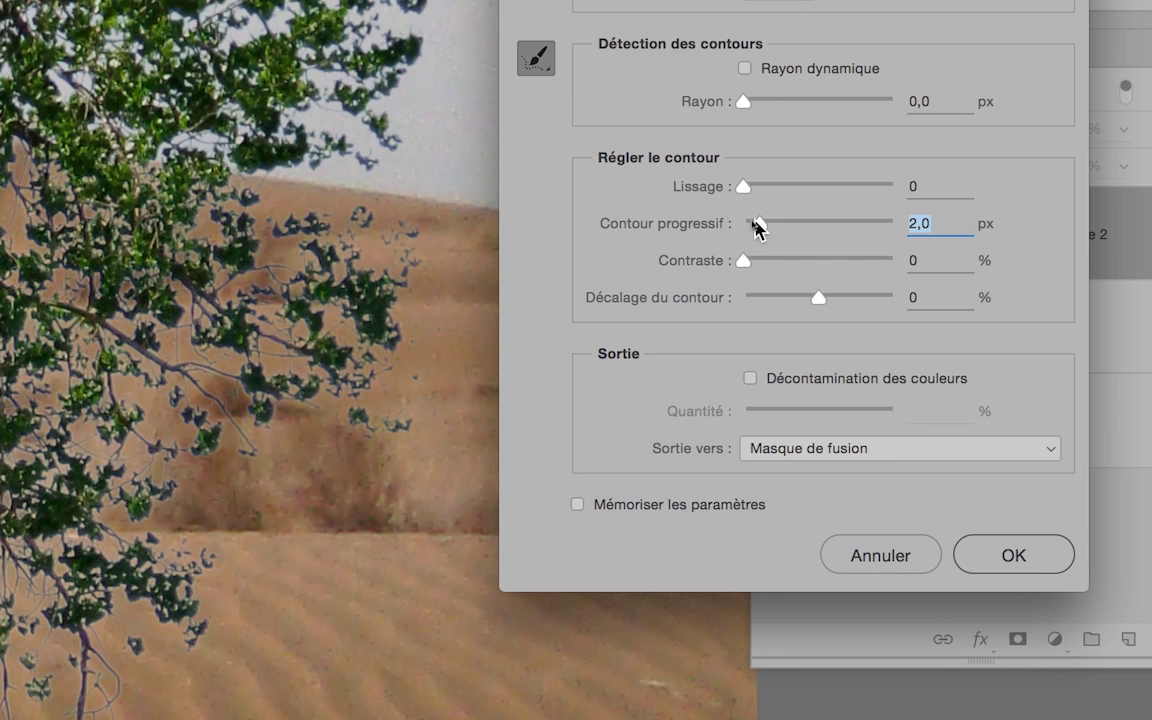
left_click_drag(755, 228, 760, 231)
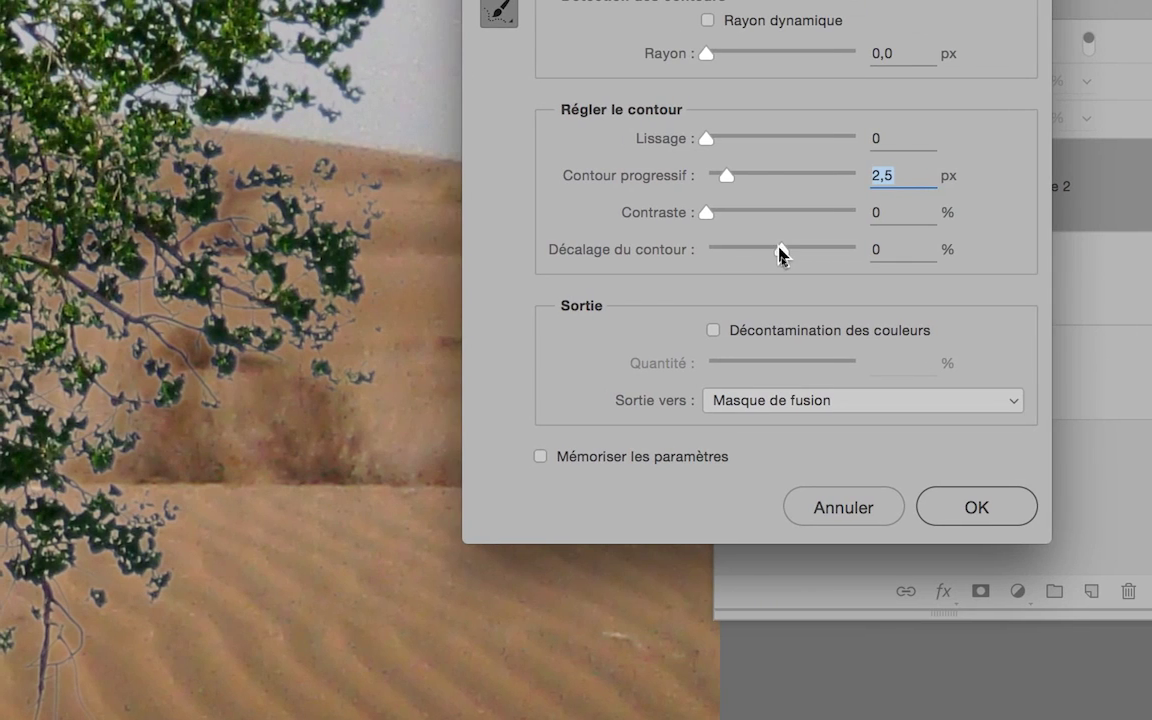
left_click_drag(777, 252, 772, 251)
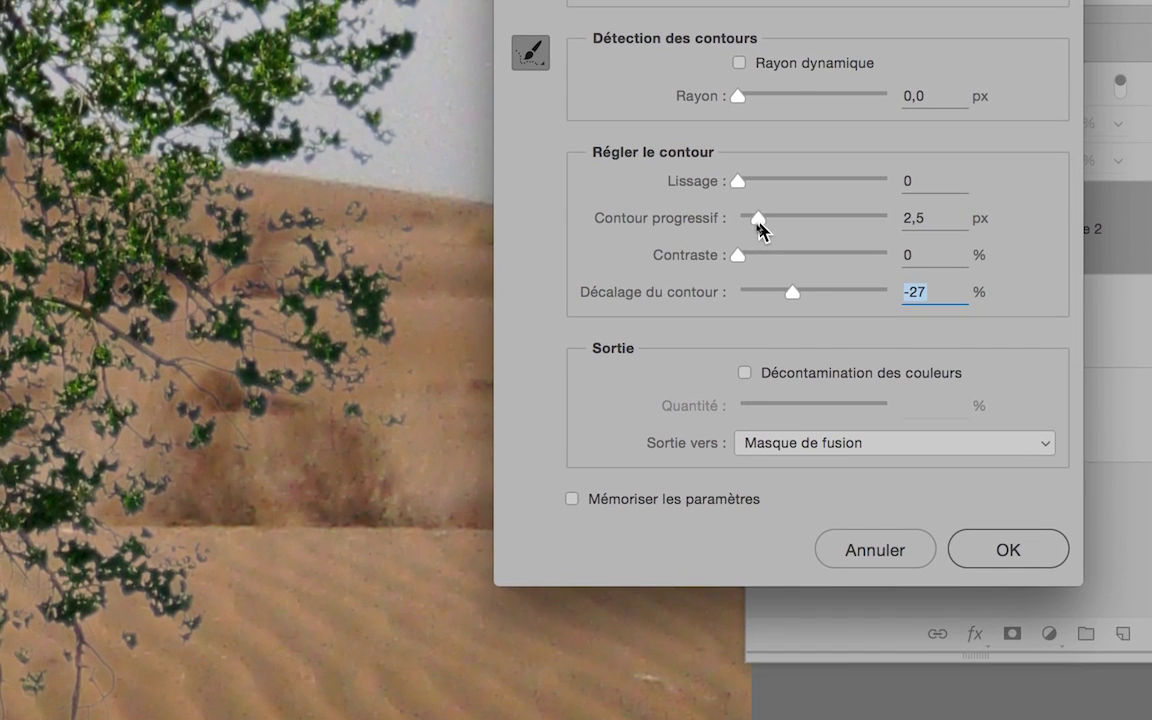
left_click_drag(755, 227, 764, 228)
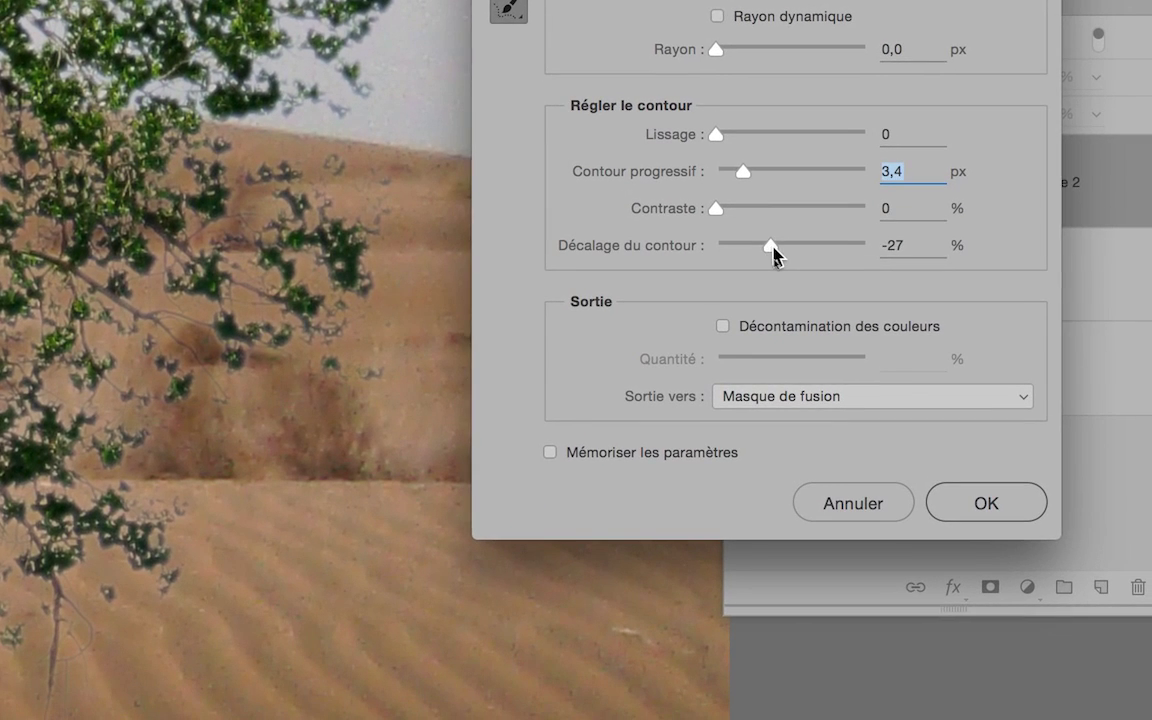
left_click_drag(794, 290, 760, 228)
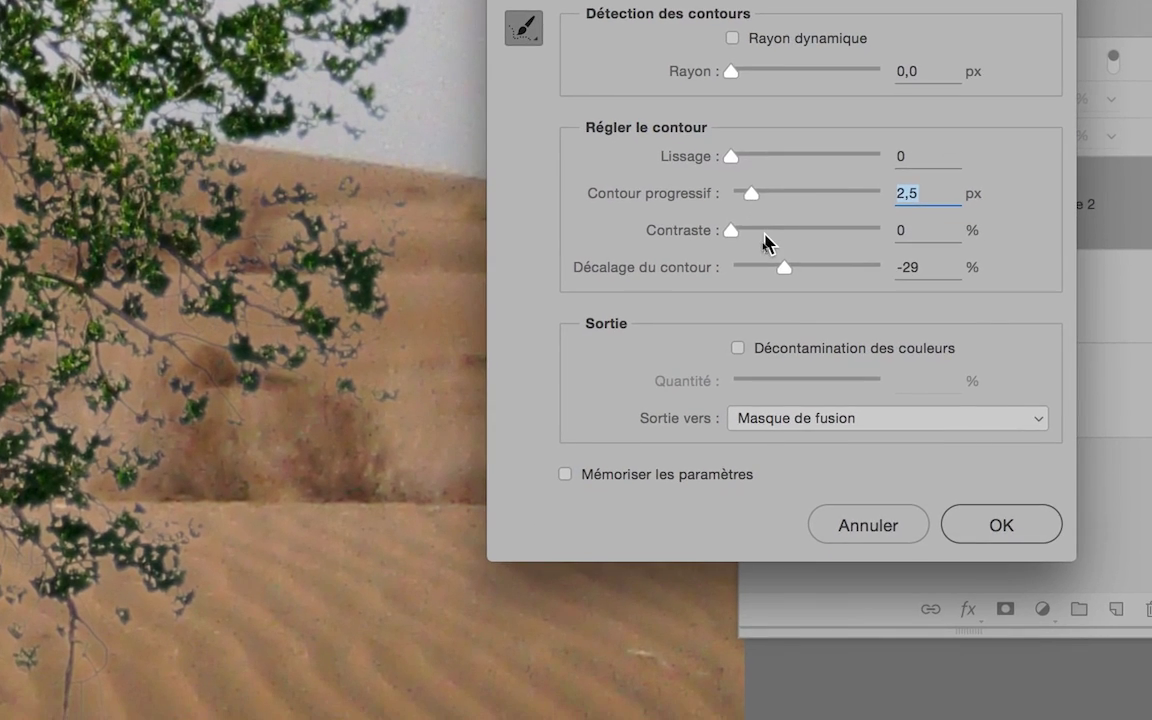
key("alt")
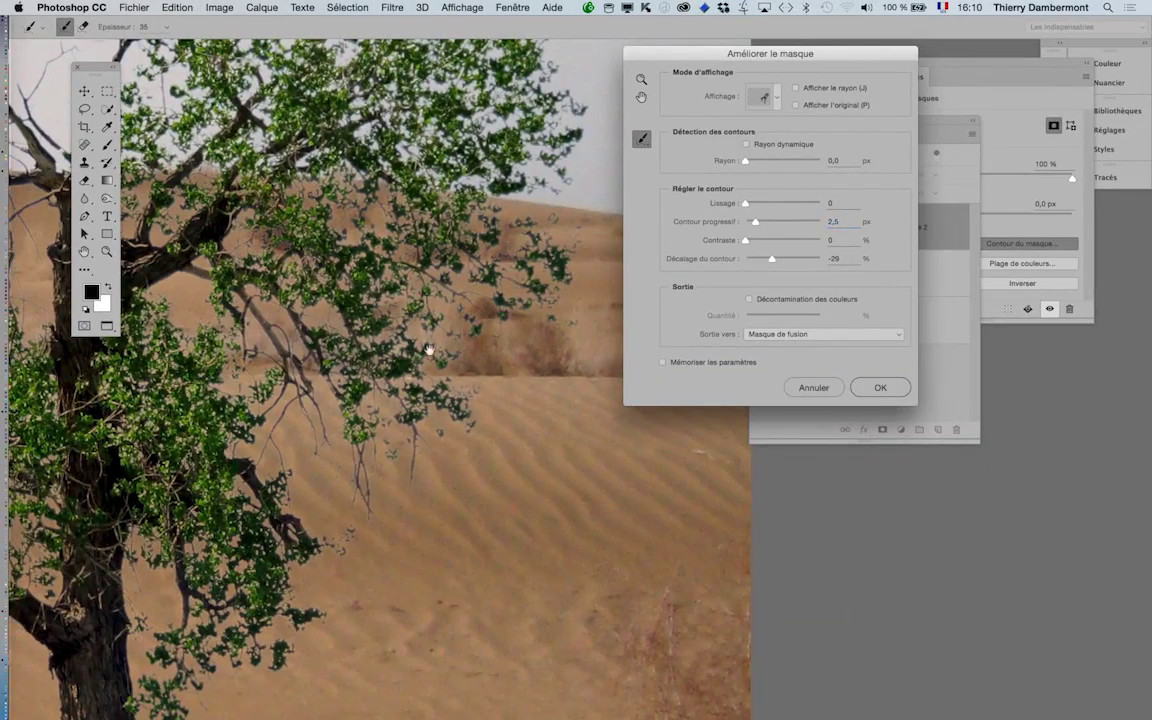
- Zoom into the foliage edges against the sky and move the refinement dialog aside
left_click_drag(430, 337, 432, 512)
left_click(536, 249)
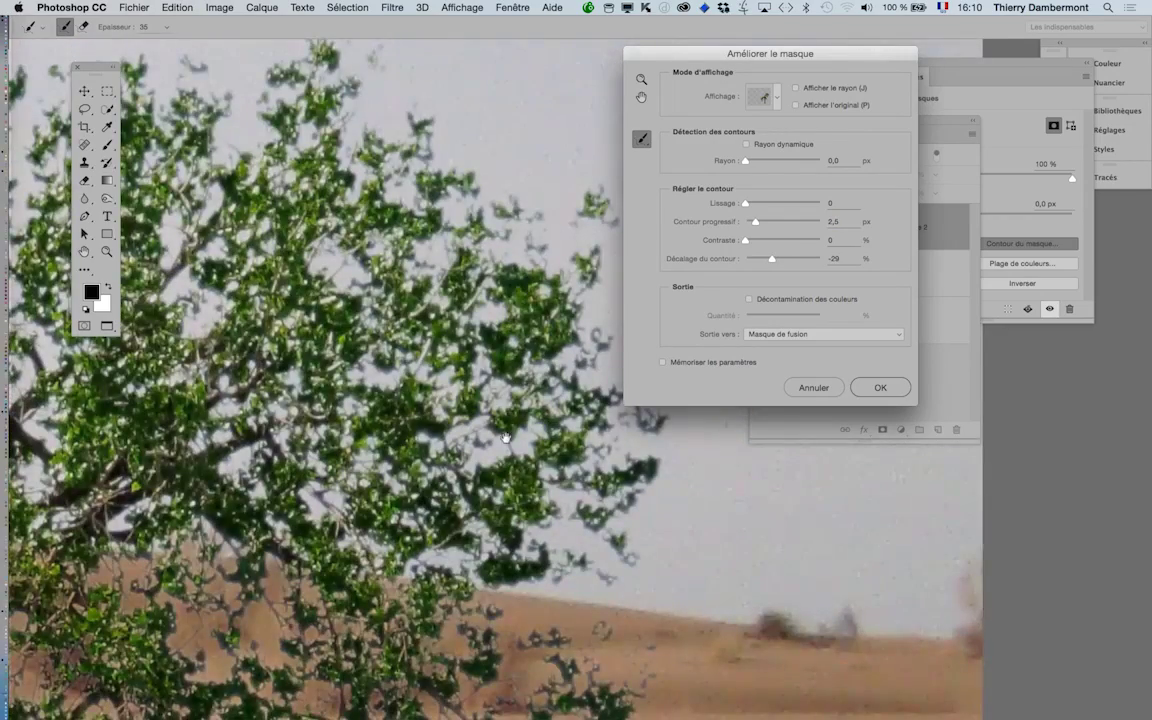
mouse_move(496, 335)
left_mouse_down()
mouse_move(381, 145)
mouse_move(391, 237)
left_mouse_up()
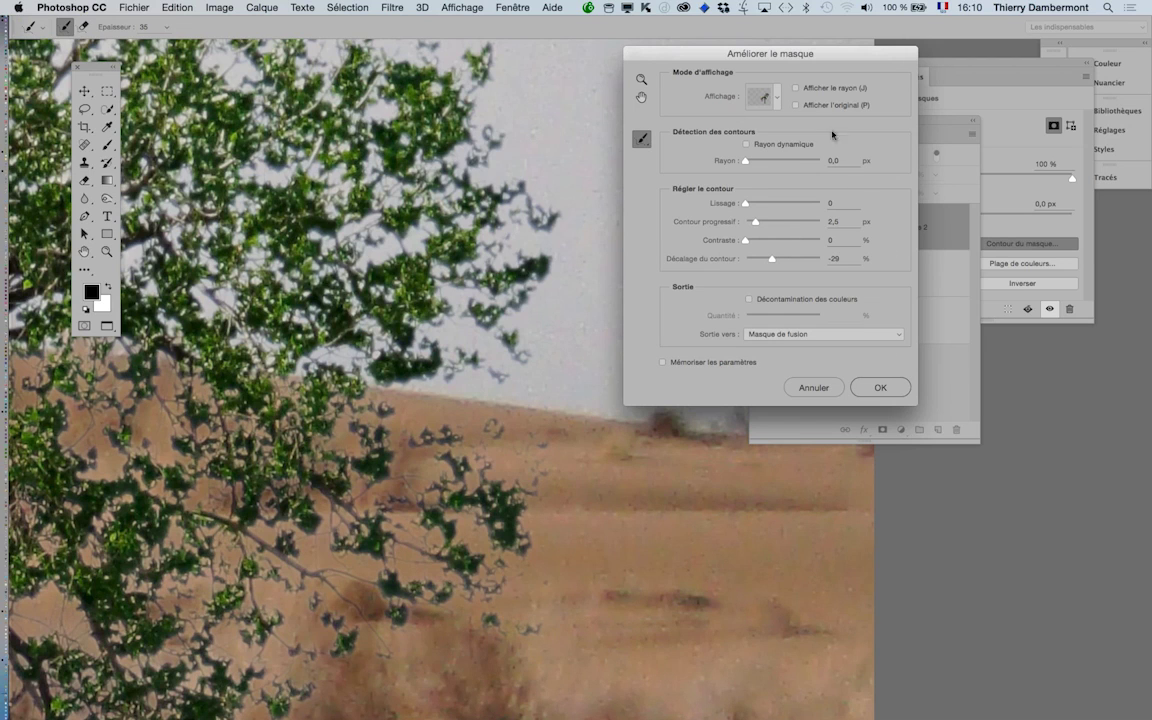
left_click(796, 105)
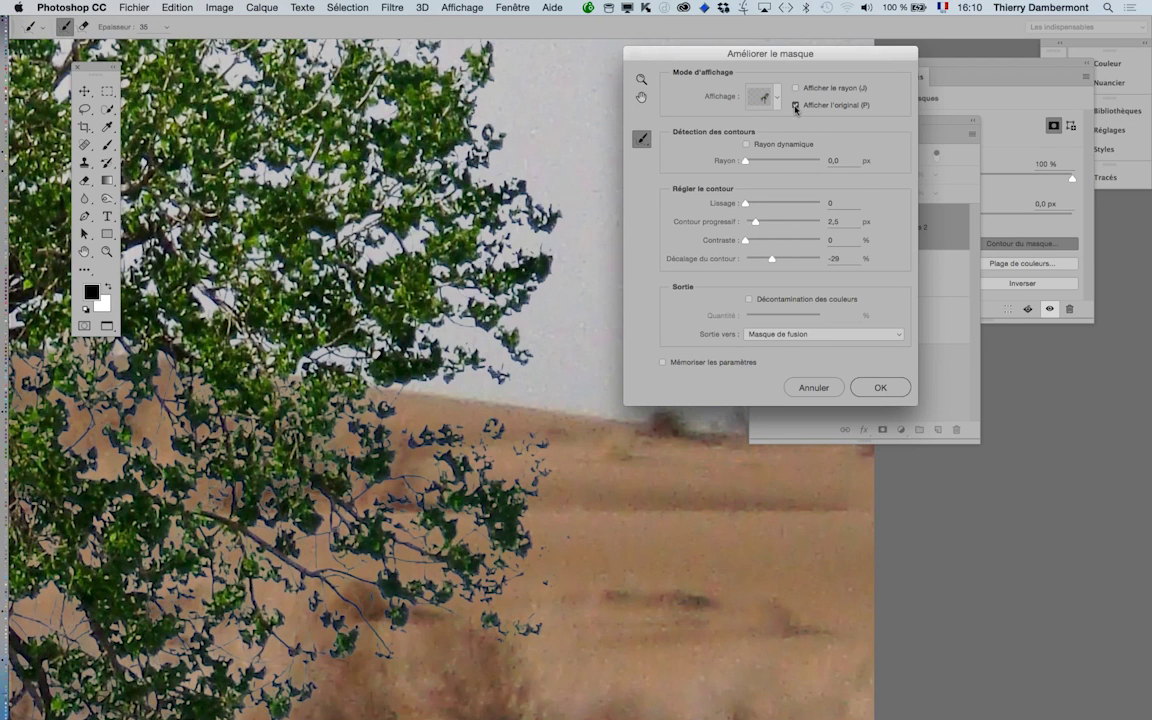
left_click_drag(768, 63, 718, 221)
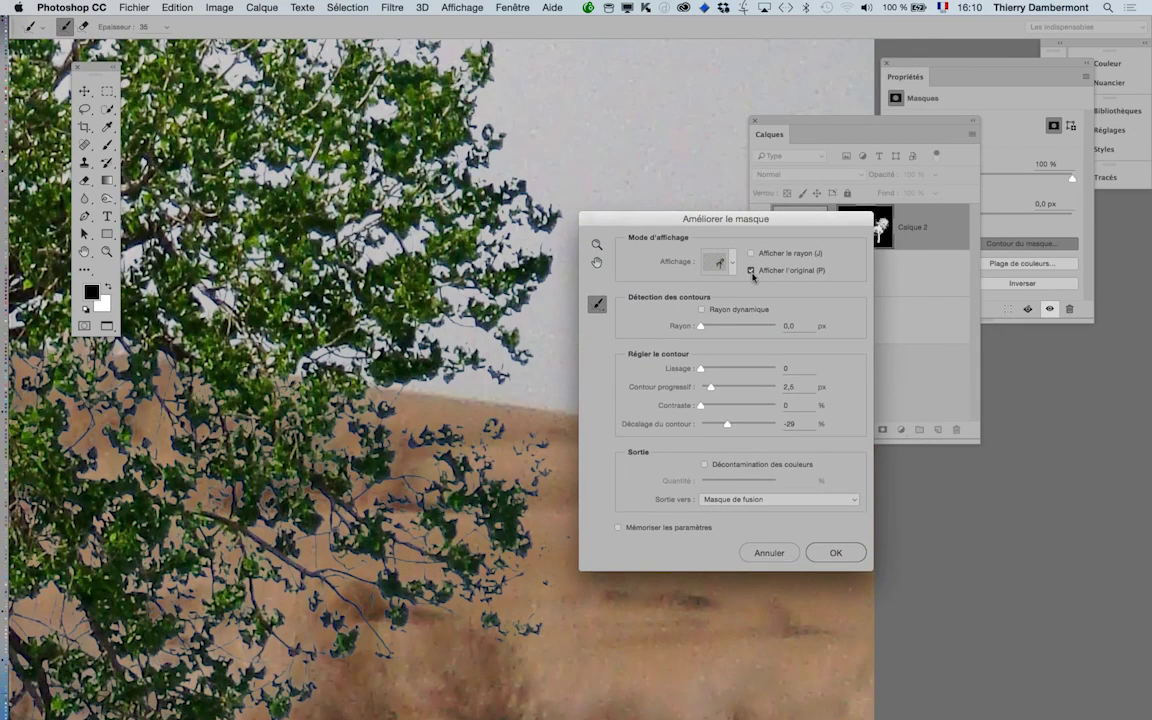
- Toggle Afficher l'original repeatedly to compare the refined tree edge against the original
left_click(753, 274)
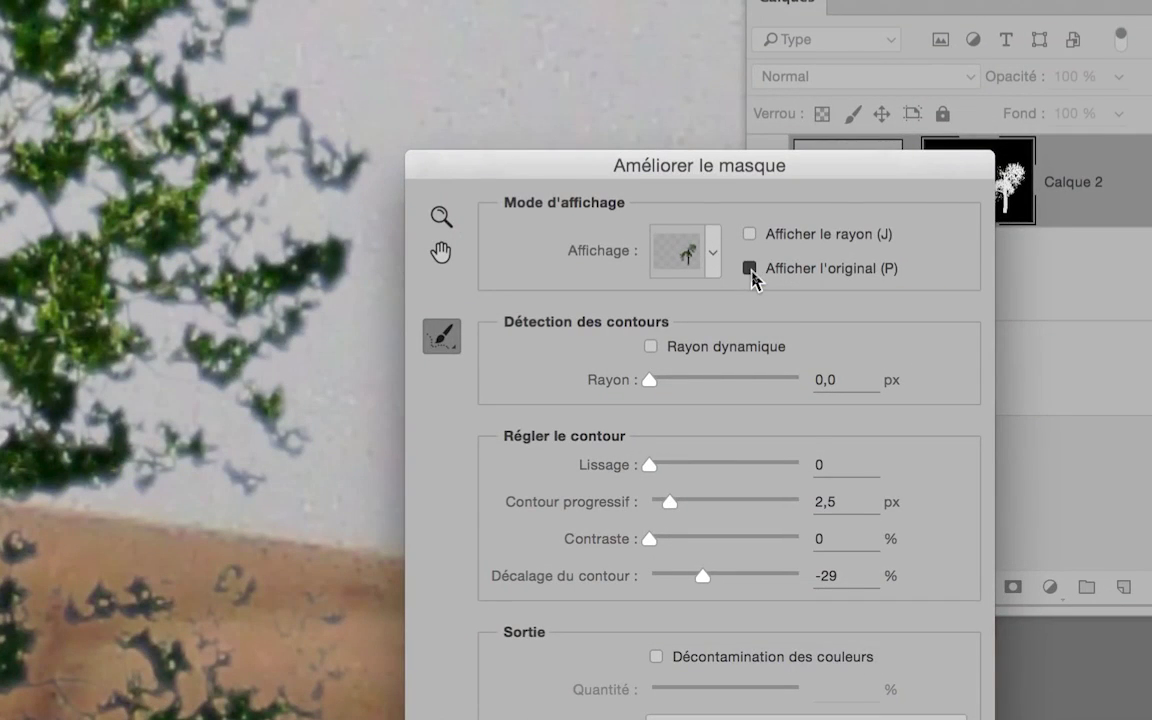
left_click(751, 270)
left_click(751, 270)
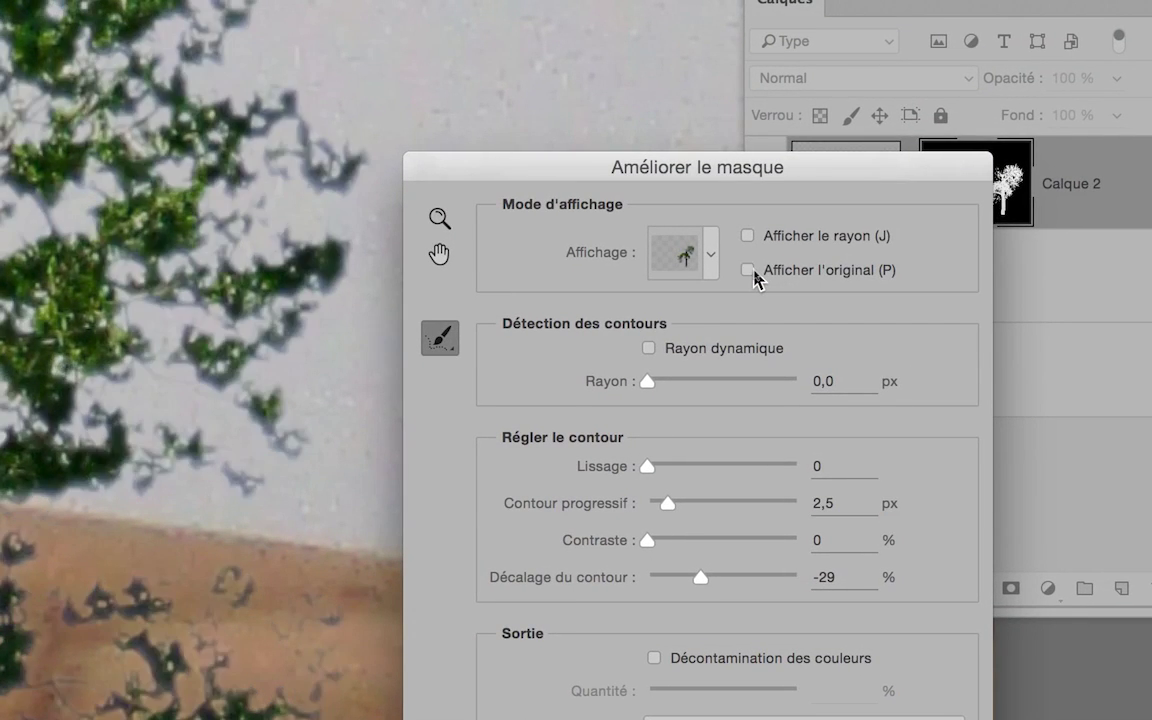
left_click(751, 270)
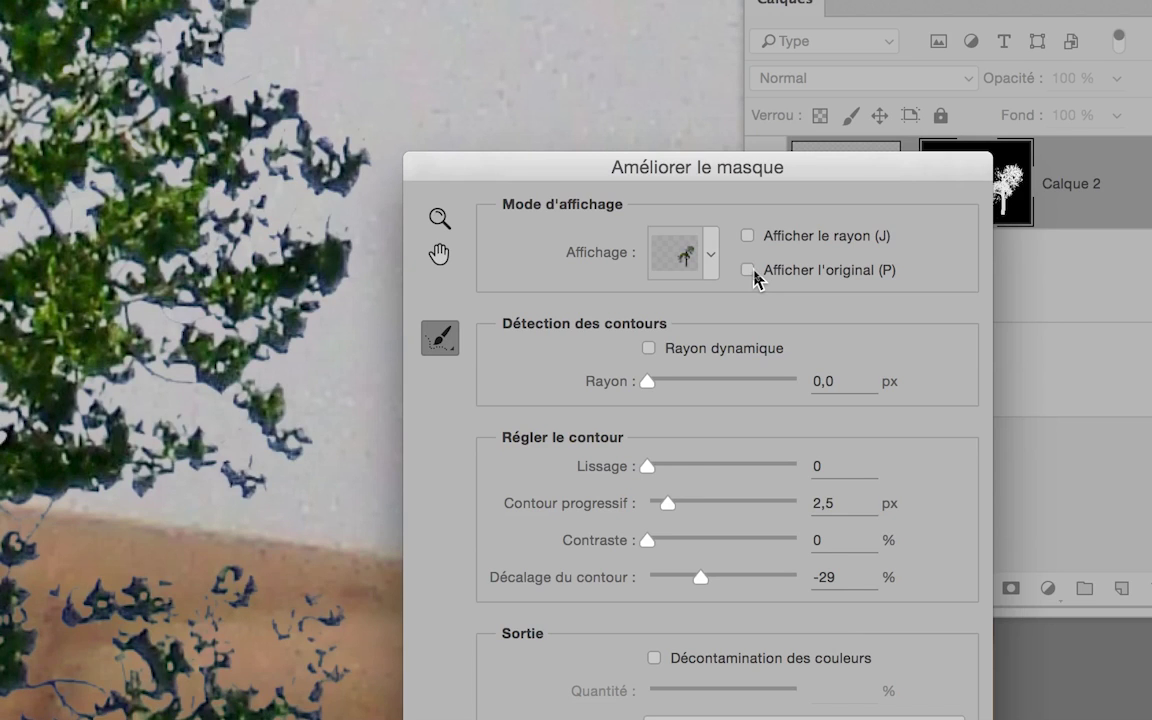
left_click(751, 270)
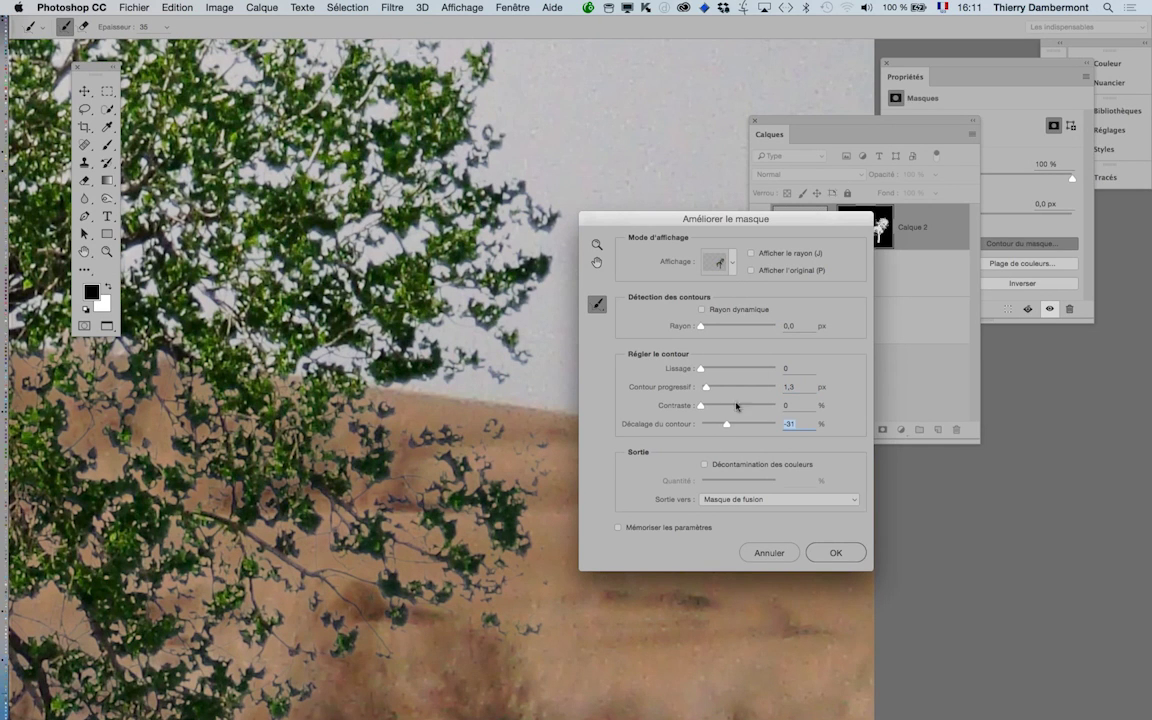
left_click(753, 271)
left_click(753, 272)
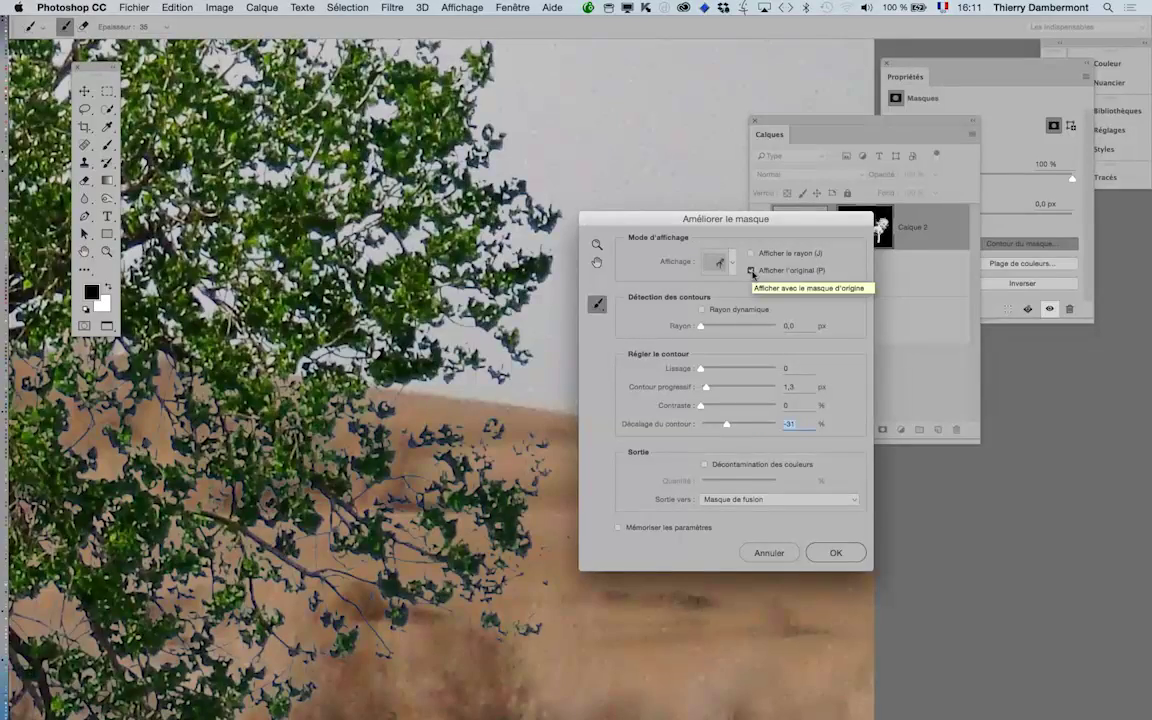
left_click(752, 271)
- Zoom around the foliage preview and toggle Afficher l'original to compare the edges
scroll(409, 376, "down", 2, "alt")
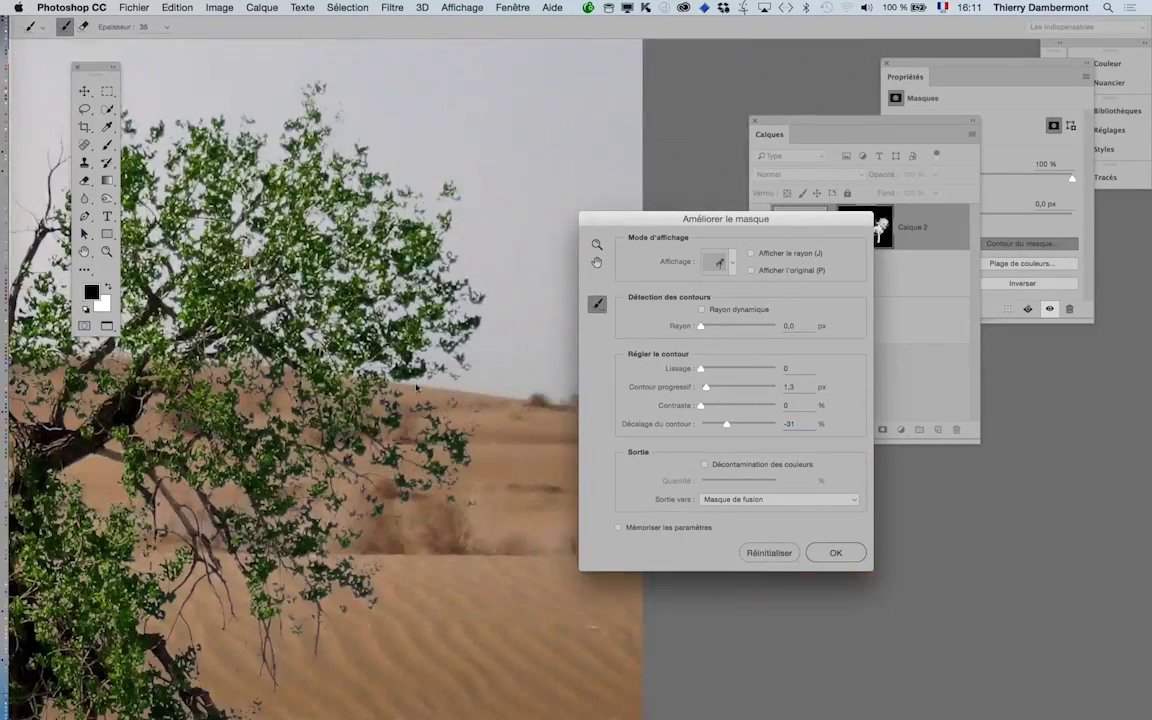
scroll(372, 396, "down", 2, "alt")
scroll(300, 330, "up", 1, "alt")
scroll(290, 320, "up", 2, "alt")
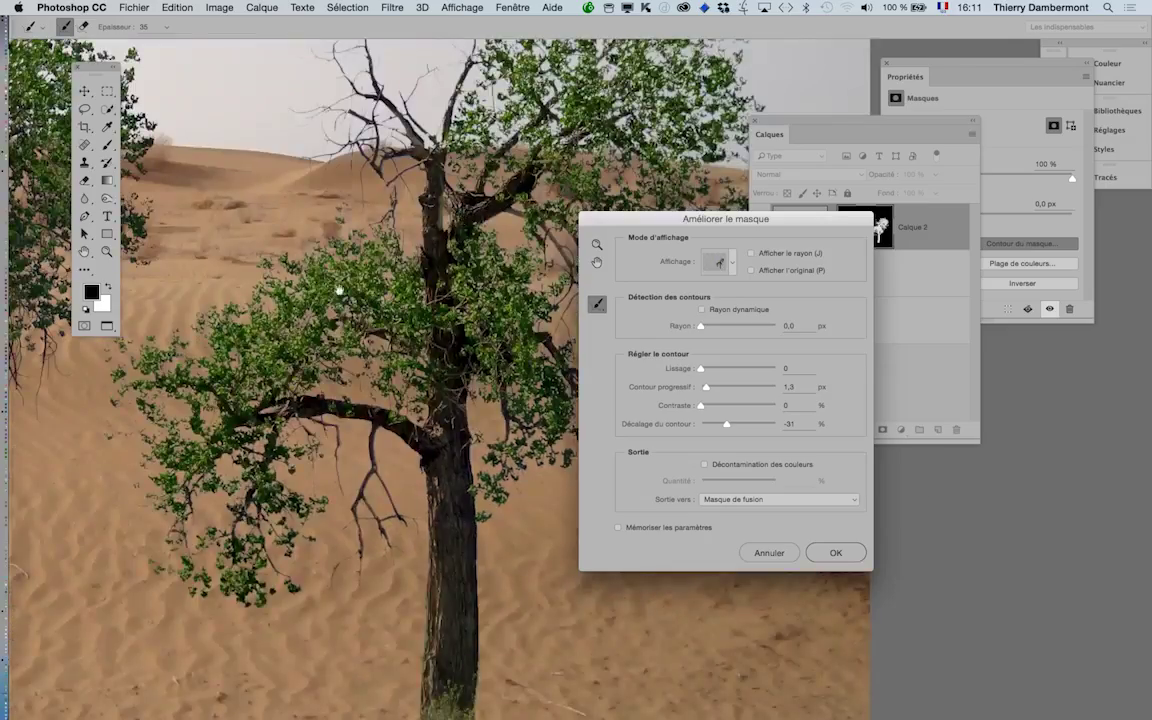
scroll(287, 314, "up", 2, "alt")
scroll(287, 314, "up", 1, "alt")
scroll(240, 268, "up", 1, "alt")
scroll(260, 280, "up", 1, "alt")
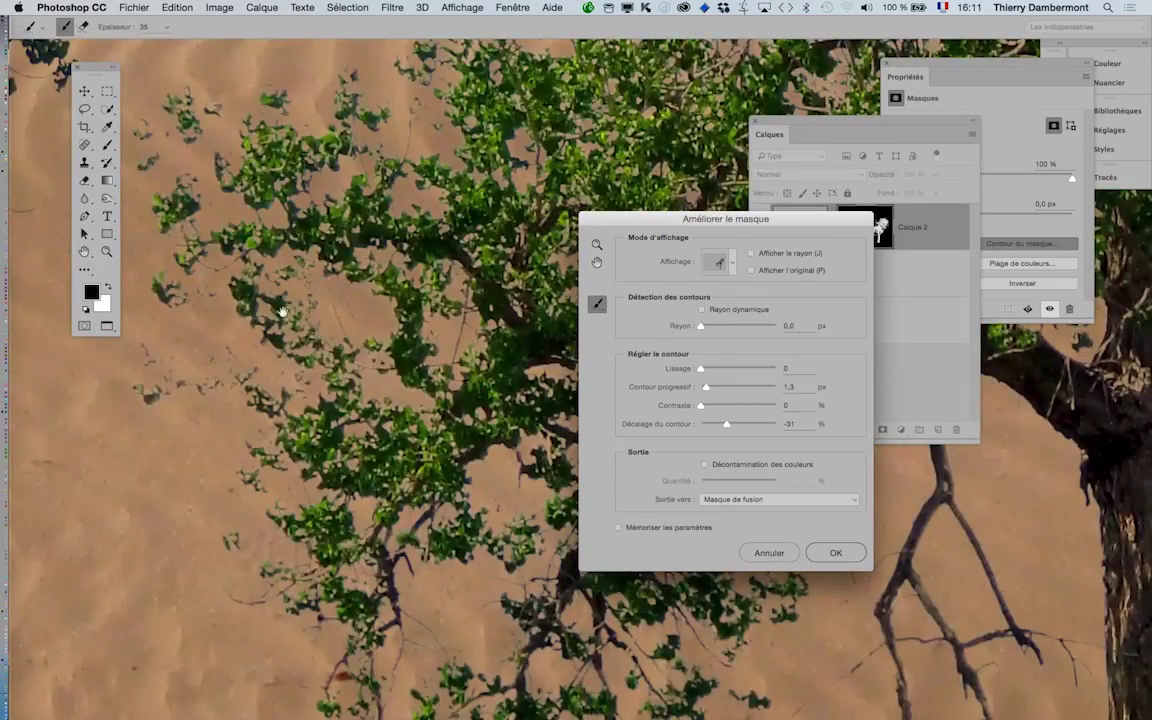
scroll(451, 362, "up", 1, "alt")
scroll(451, 362, "up", 1)
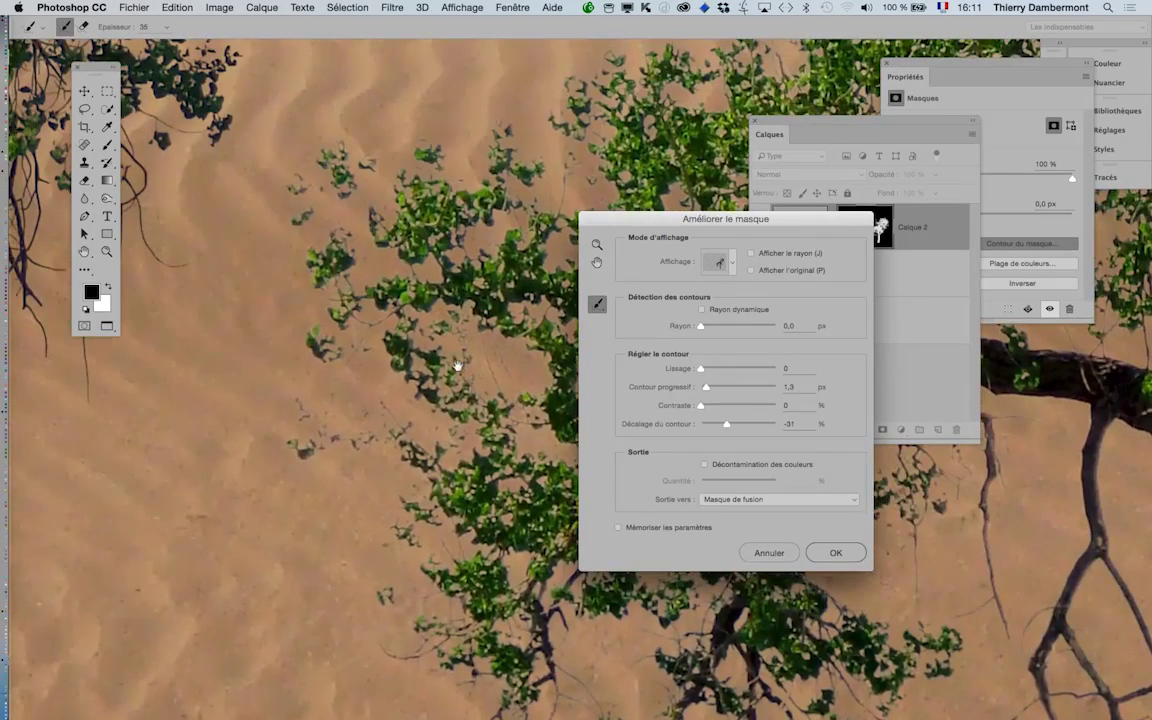
left_click(751, 271)
left_click(751, 271)
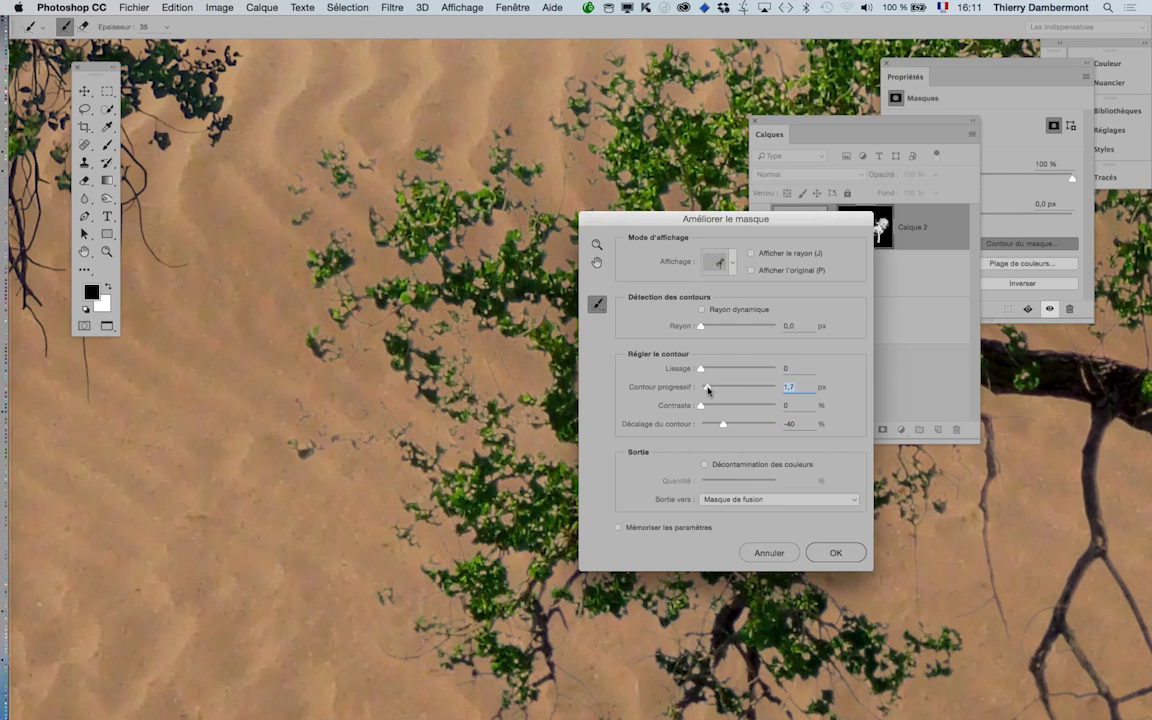
- View the whole tree and recheck the 1,7 px feather, -40 % shift against the original
left_click(491, 350, "alt")
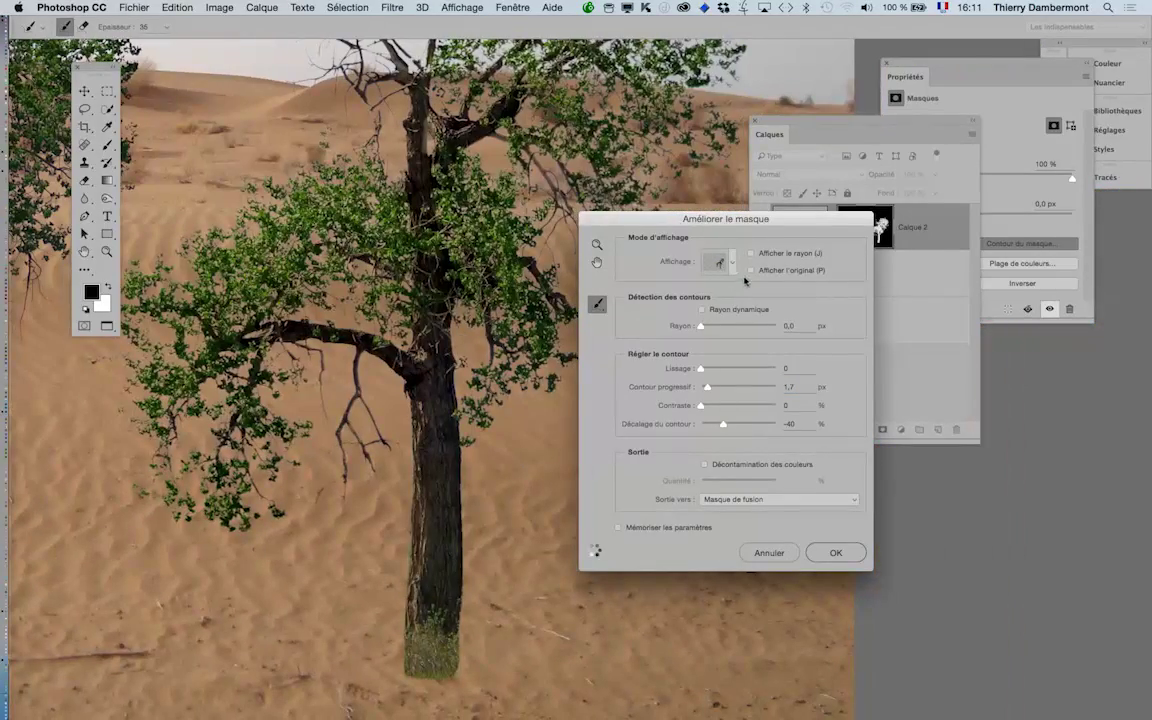
left_click(751, 271)
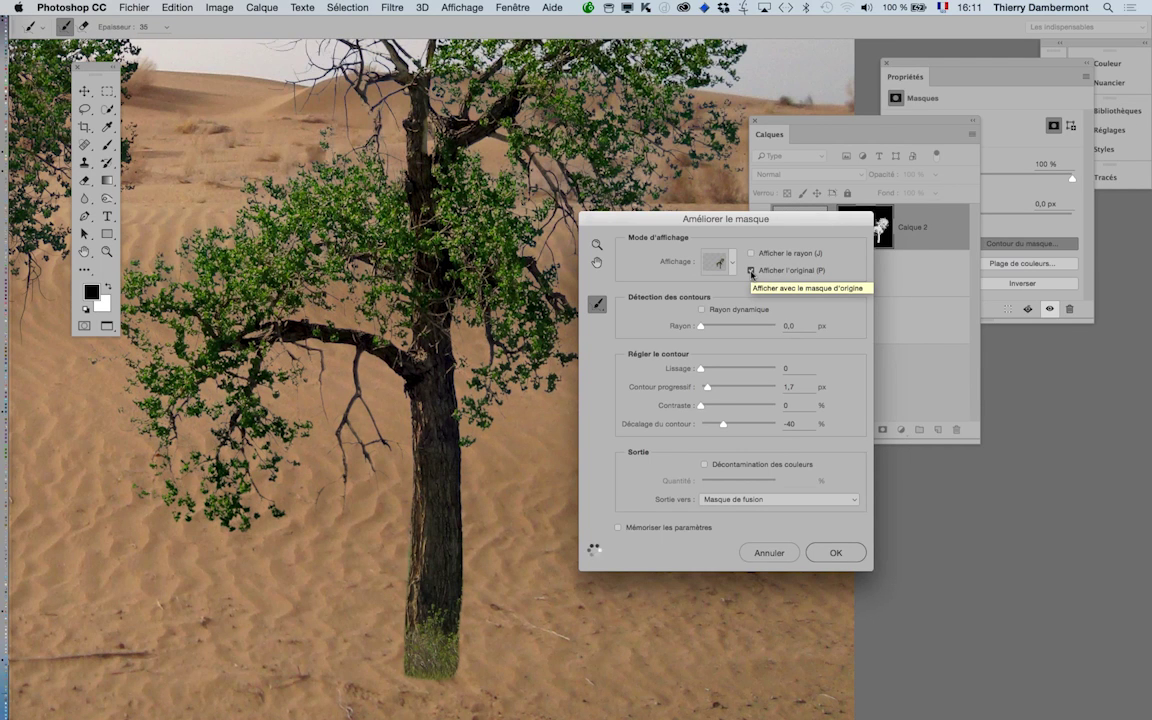
left_click(751, 271)
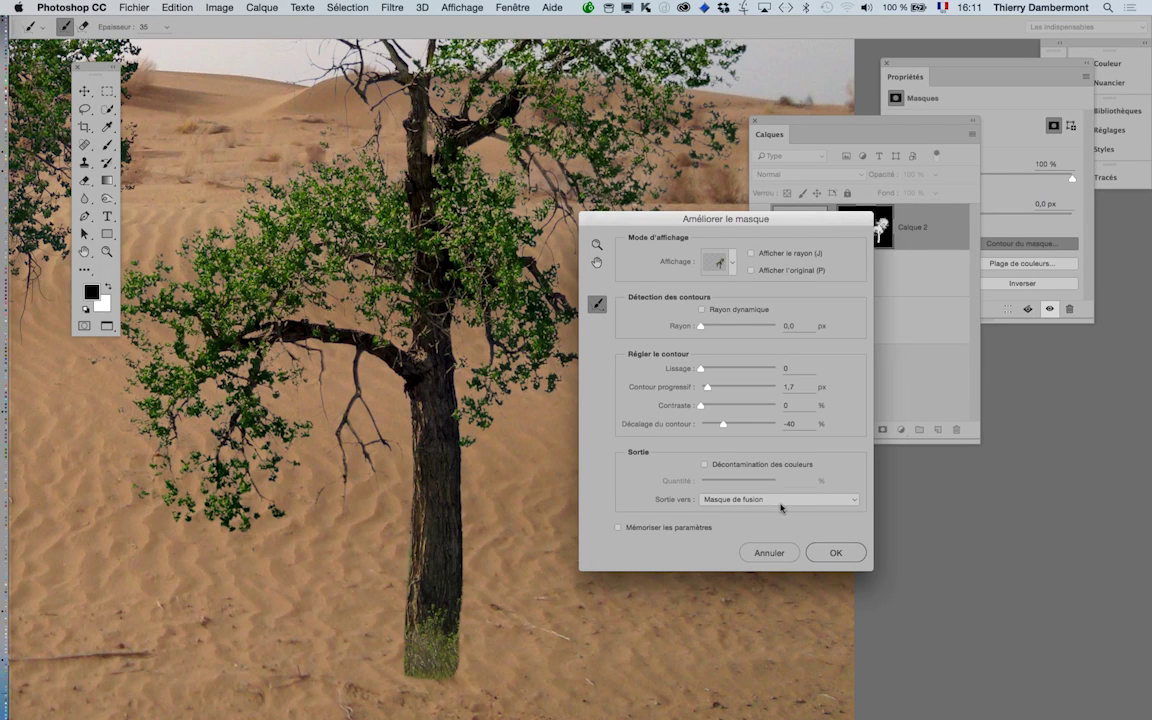
- Set Sortie vers to 'Nouveau calque avec masque de fusion'
key("alt")
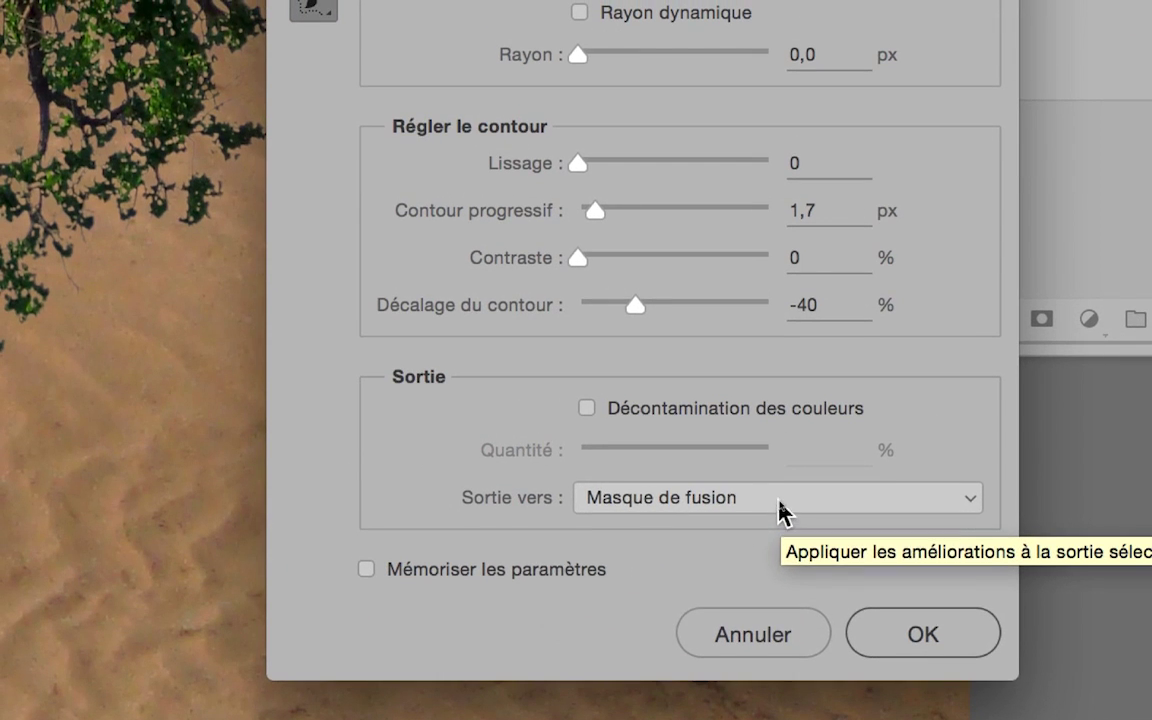
left_click(780, 512)
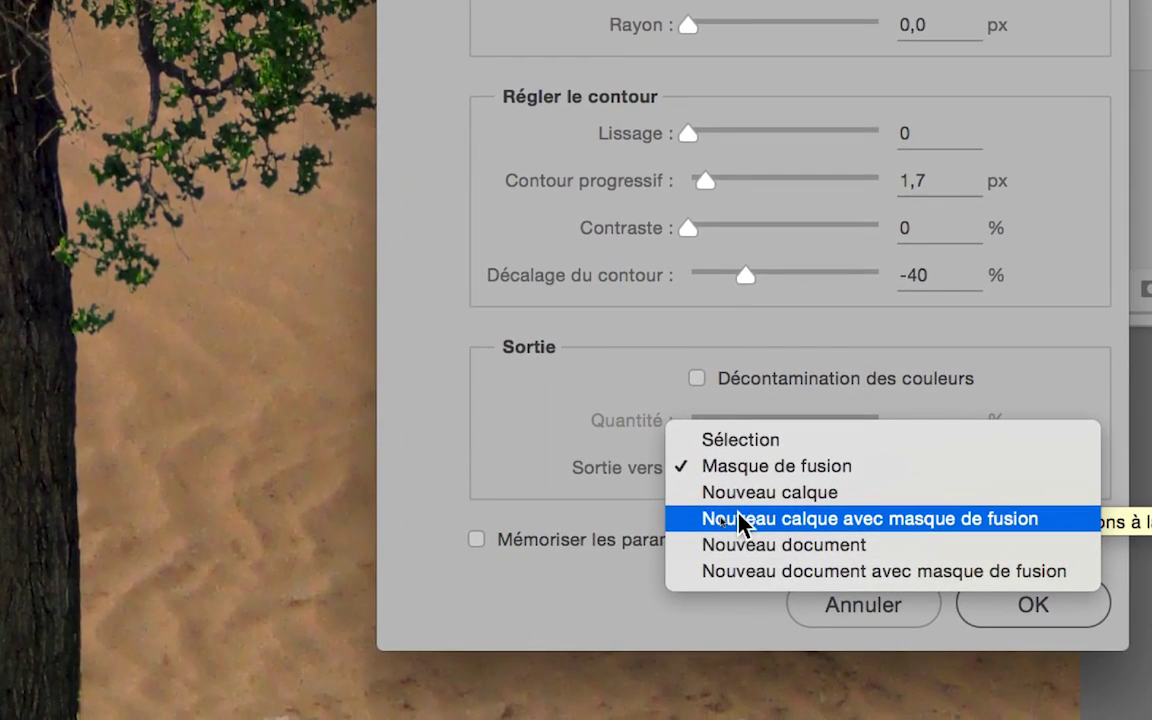
left_click(738, 514)
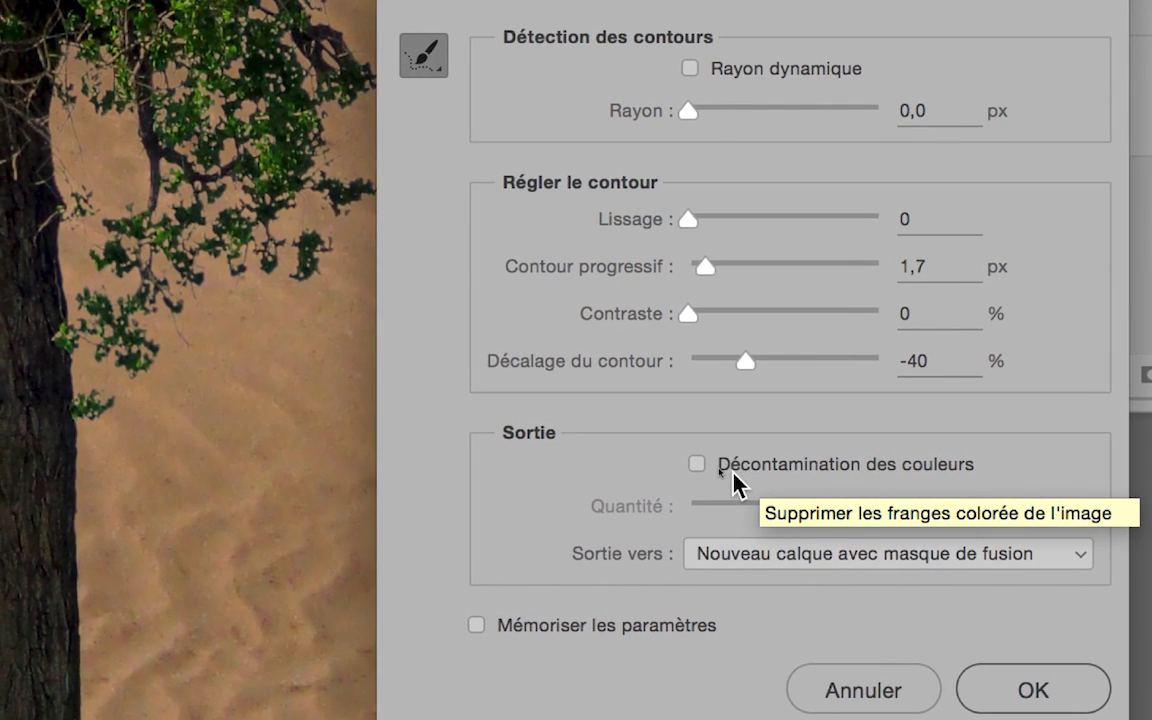
key("alt")
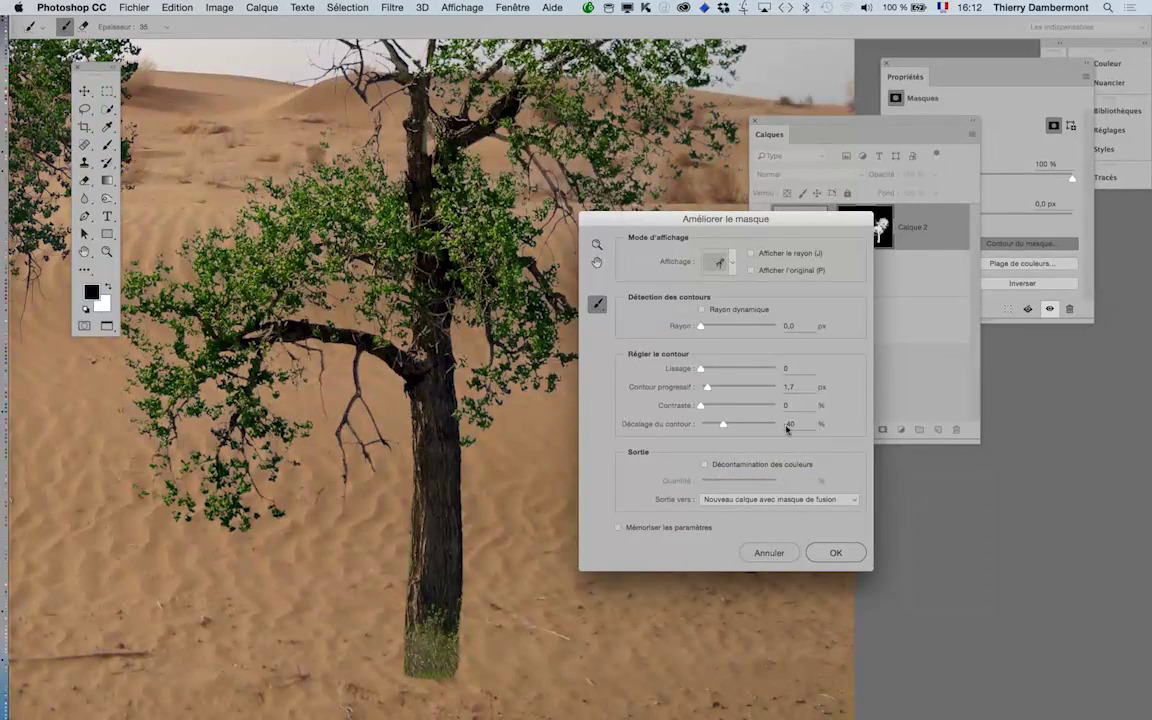
- Apply the refinement to create Calque 2 copie, then view the whole two-tree desert composite
left_click(834, 552)
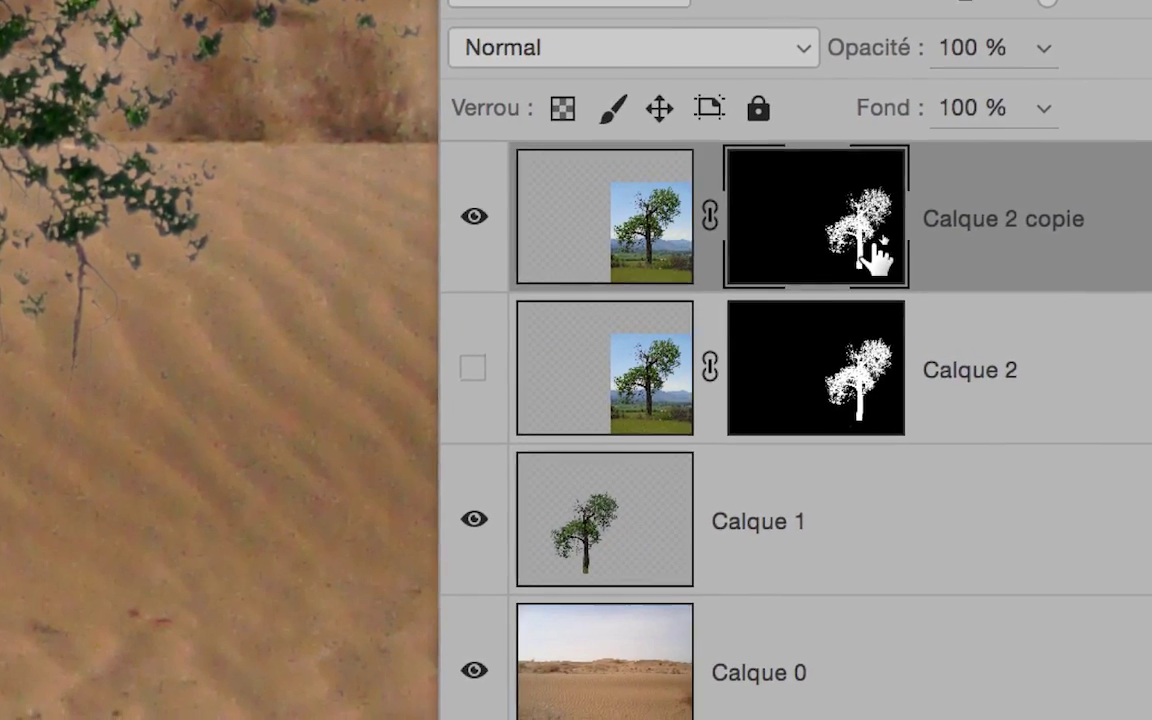
mouse_move(870, 255)
left_mouse_down()
mouse_move(896, 259)
mouse_move(874, 257)
left_mouse_up()
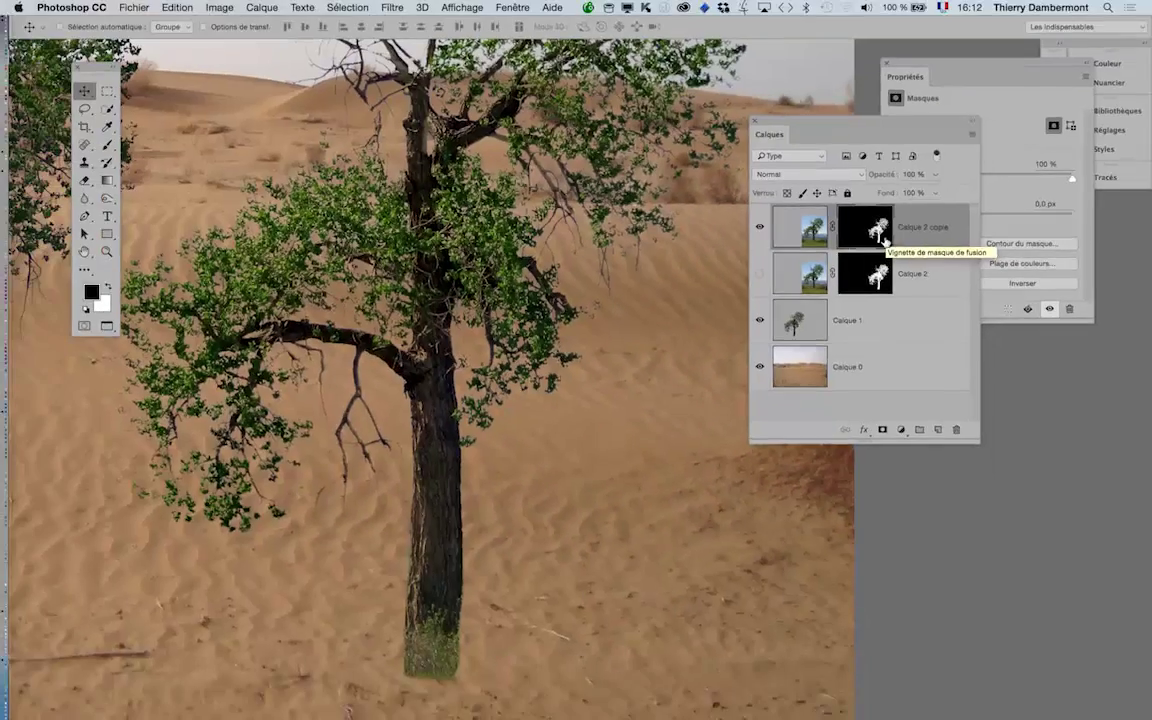
scroll(428, 204, "down", 3)
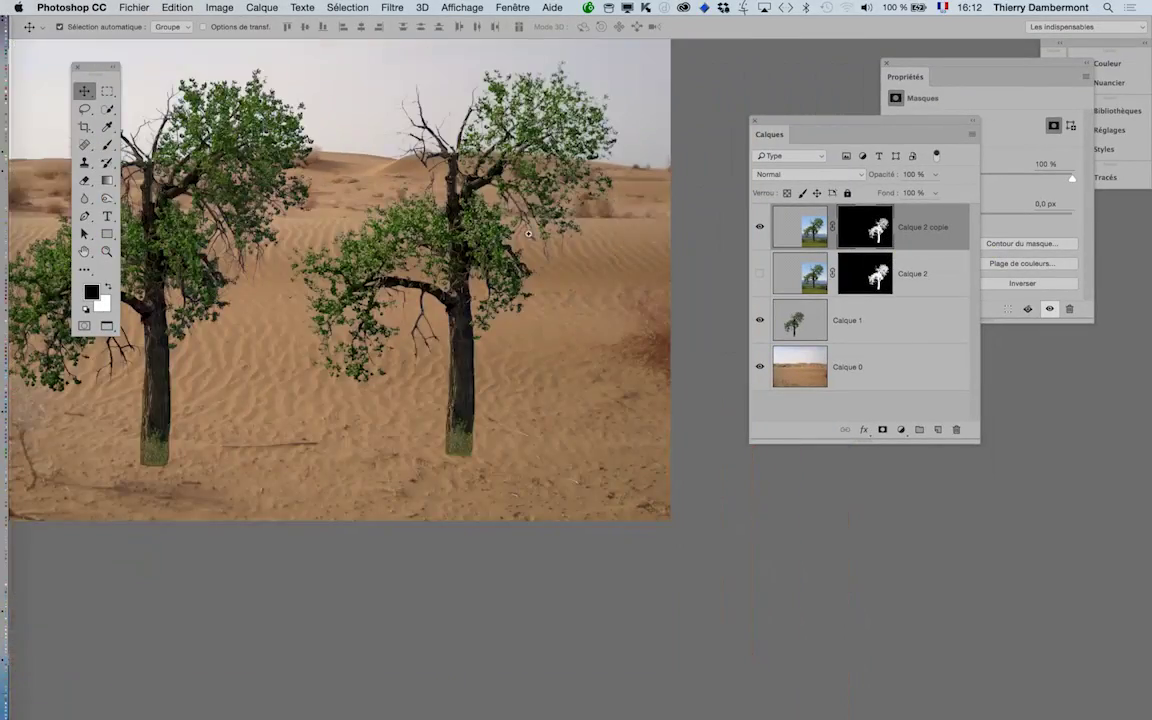
scroll(618, 162, "up", 4)
scroll(650, 224, "up", 2)
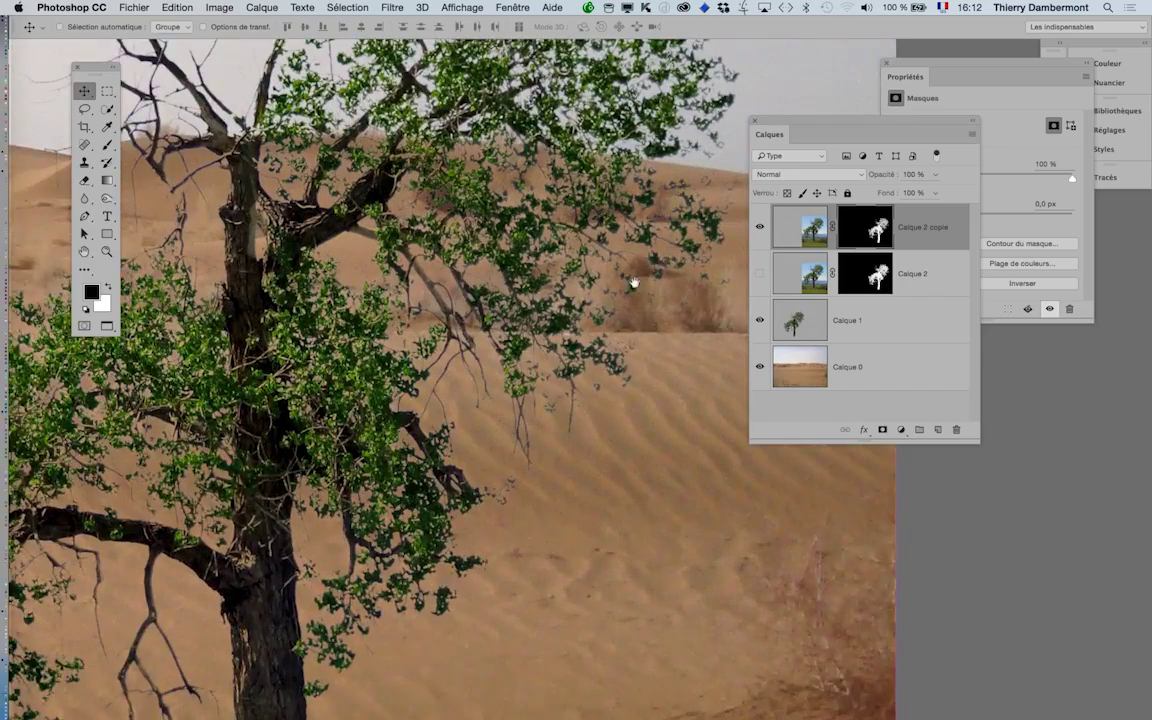
scroll(633, 283, "down", 2)
scroll(590, 315, "up", 4)
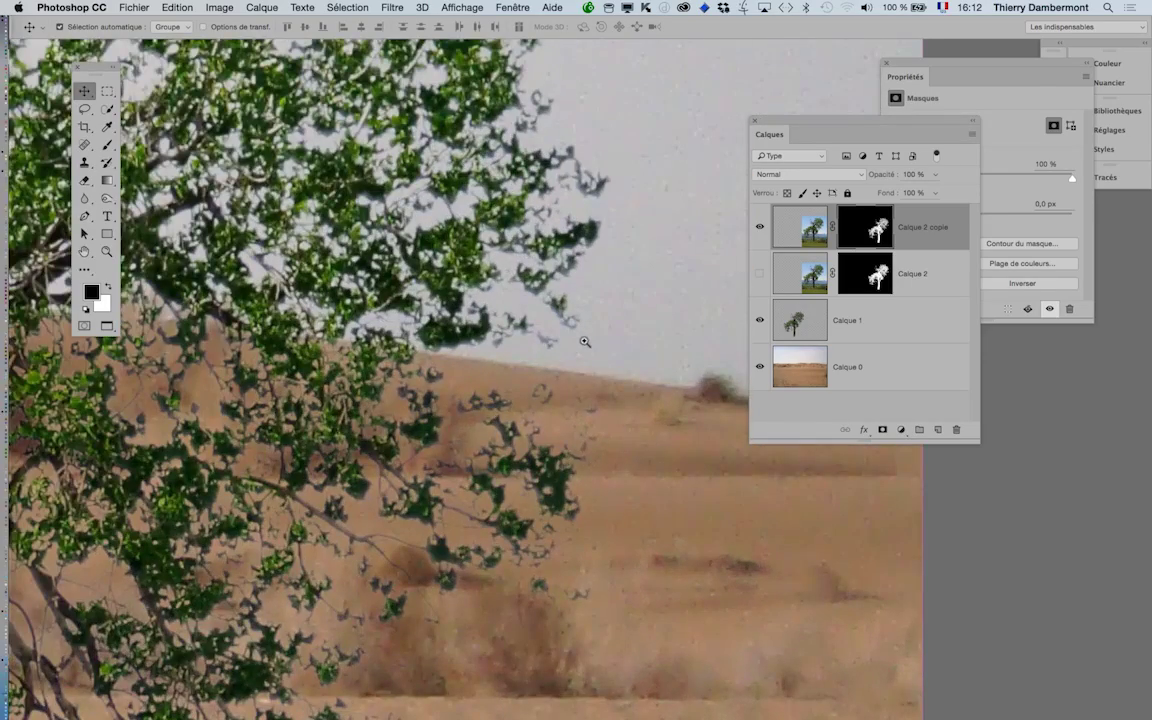
scroll(584, 341, "down", 3)
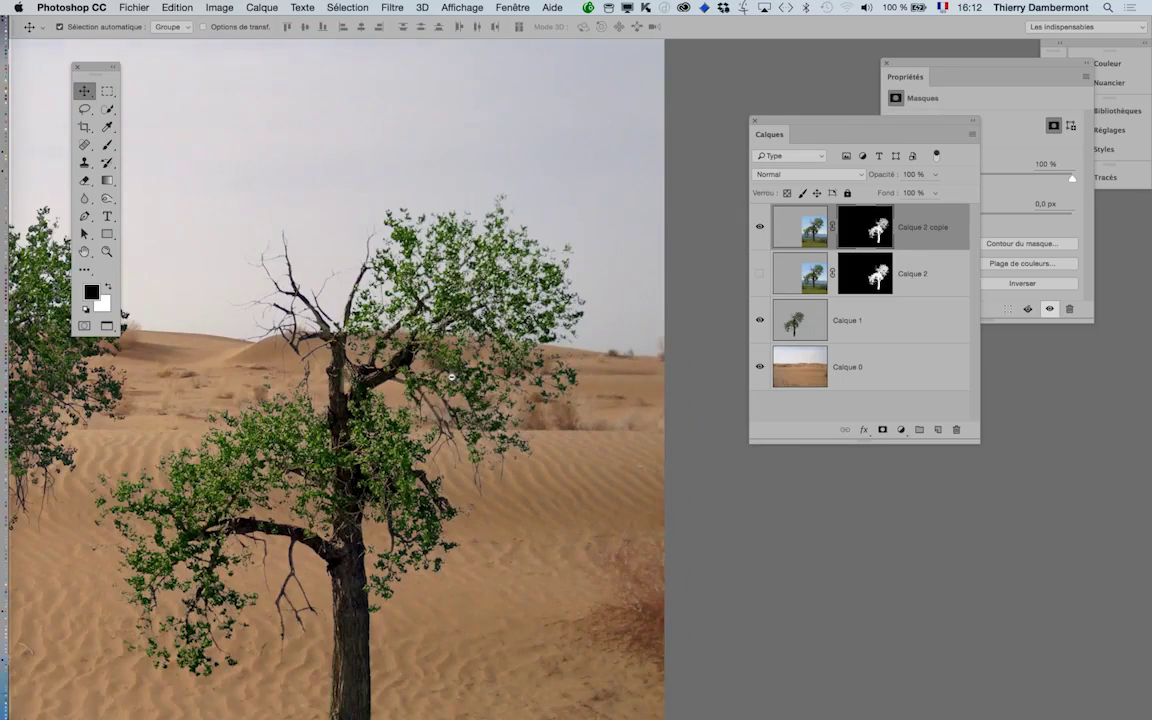
scroll(451, 377, "down", 3)
scroll(451, 377, "down", 1)
left_click_drag(420, 366, 445, 289)
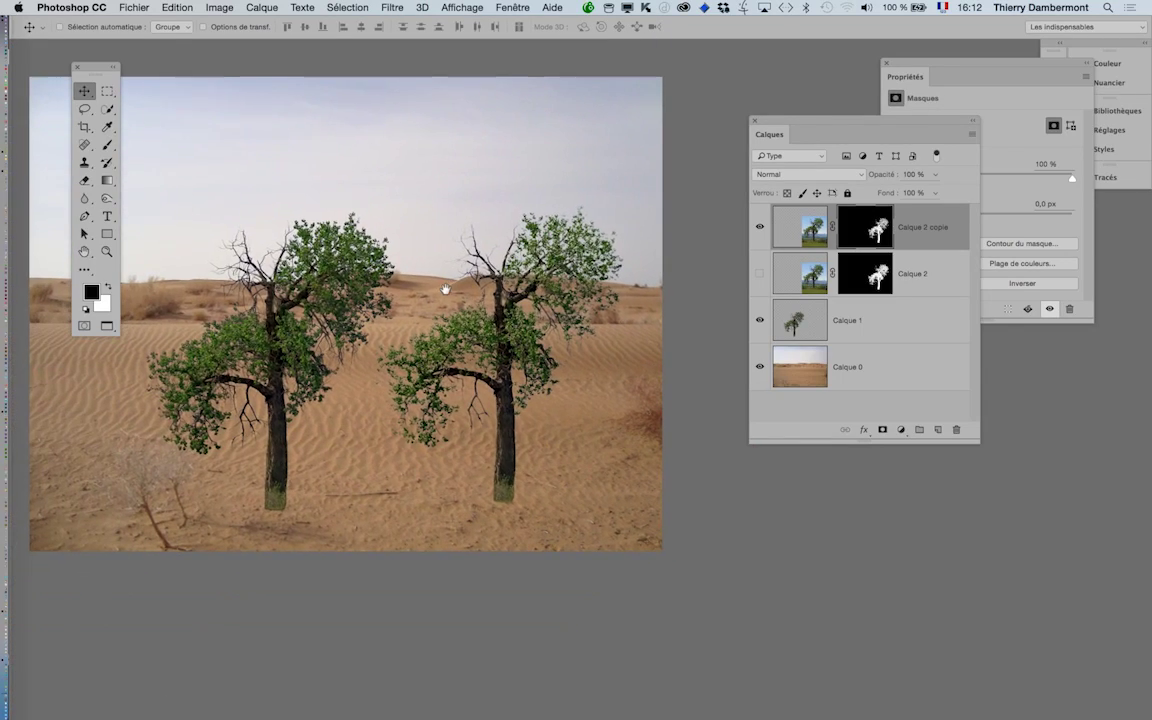